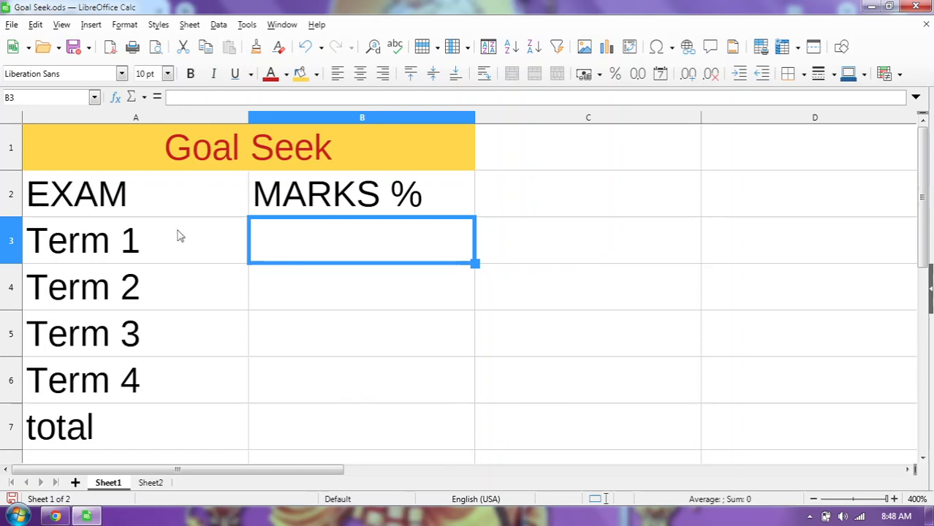
click(178, 253)
click(178, 302)
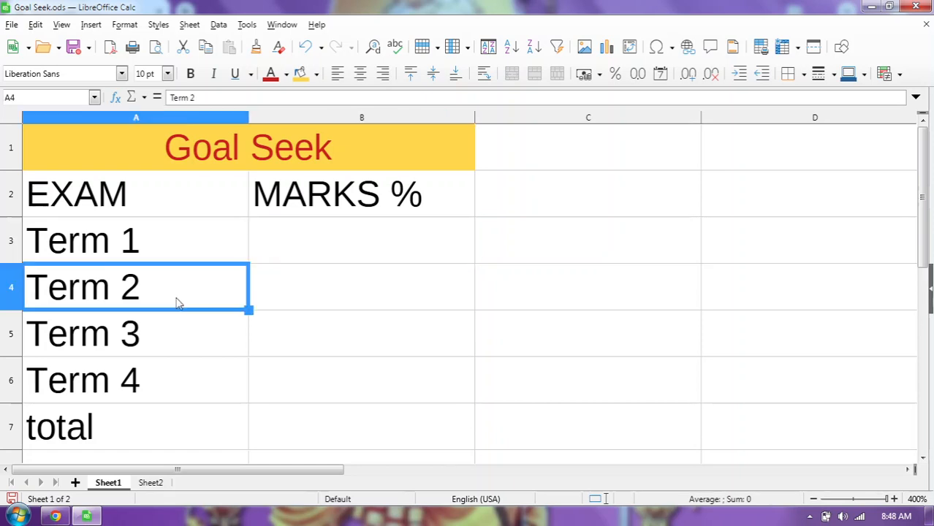
click(176, 332)
click(173, 390)
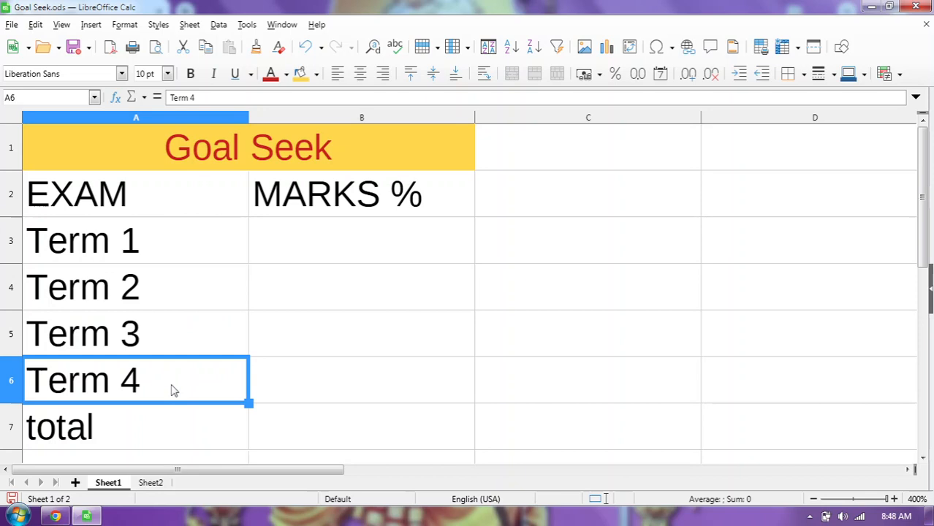
Step: Enter the marks 77 for Term 1, 63 for Term 2 and 67 for Term 3 in B3 to B5
click(403, 242)
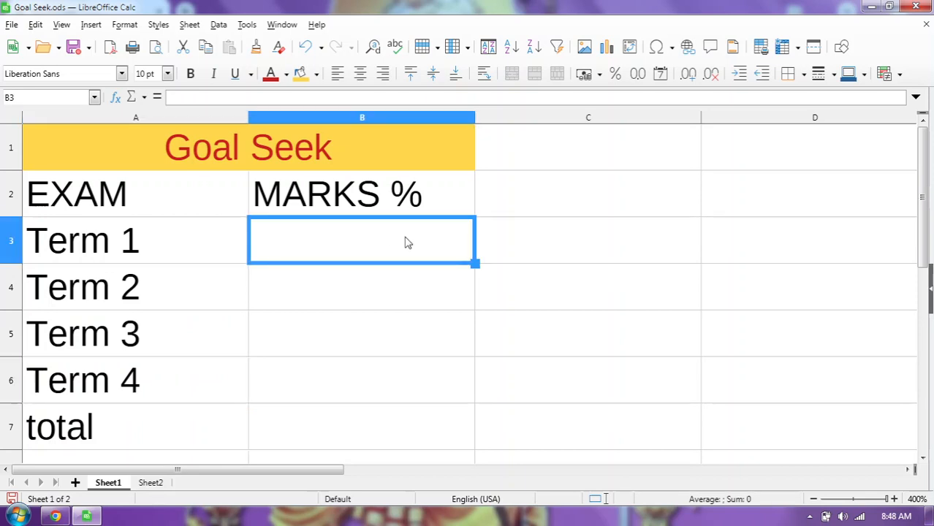
text(77)
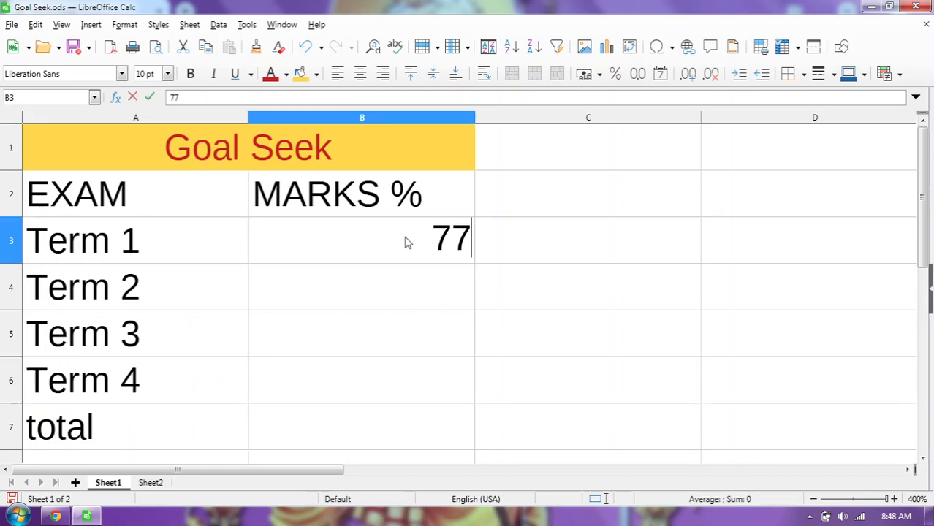
click(408, 293)
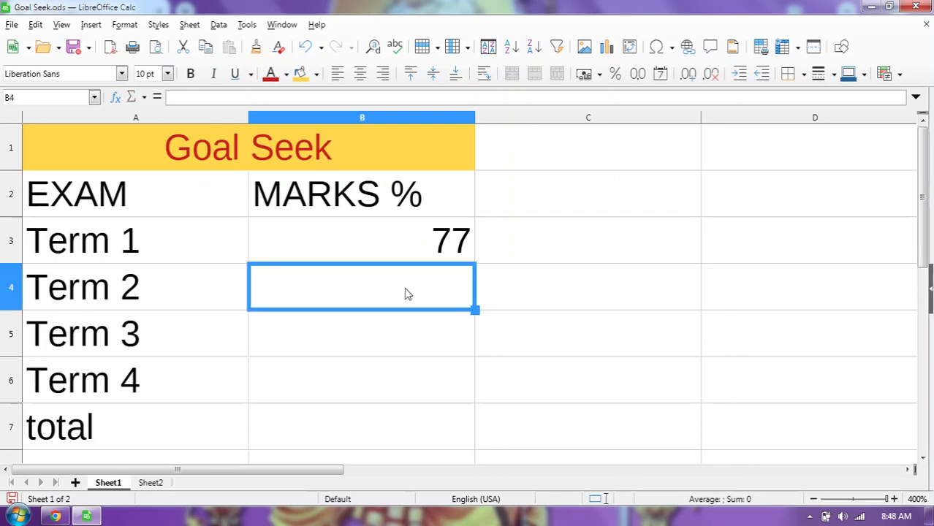
text(63)
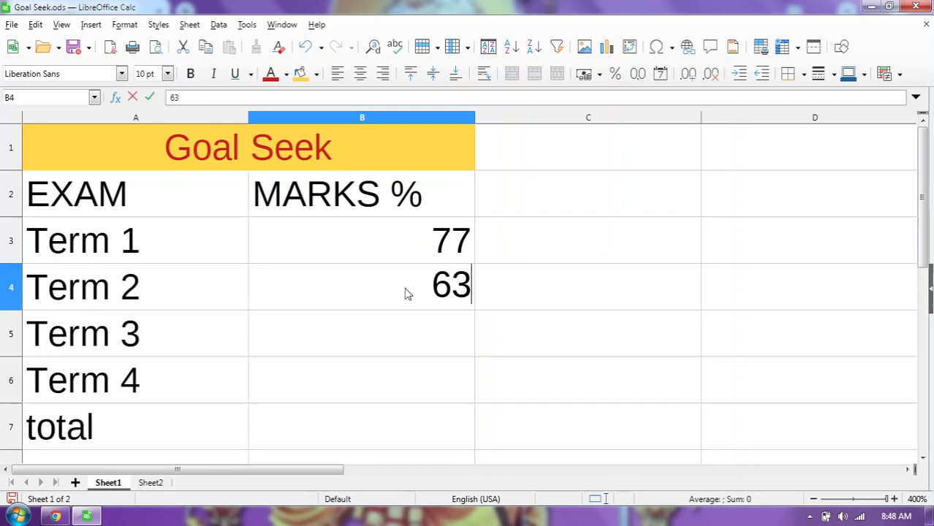
click(415, 335)
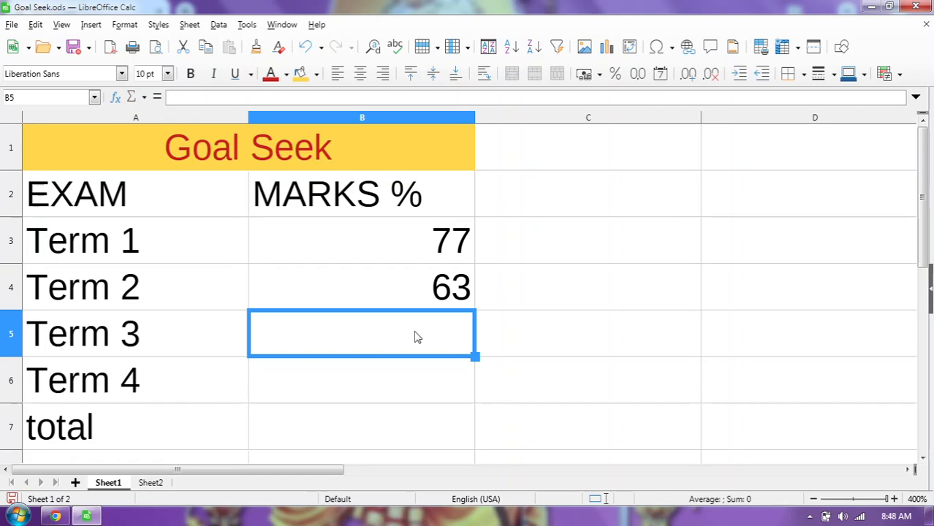
text(3)
key(BackSpace)
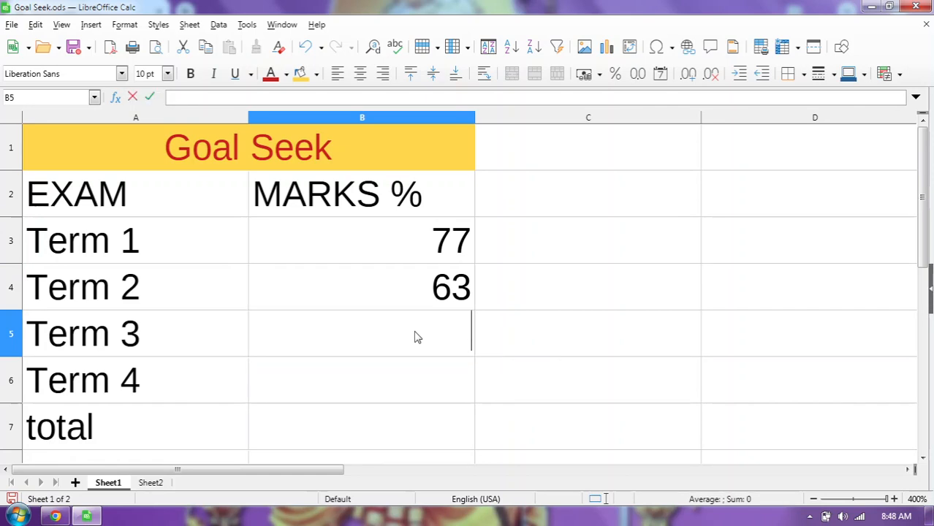
text(67)
click(407, 374)
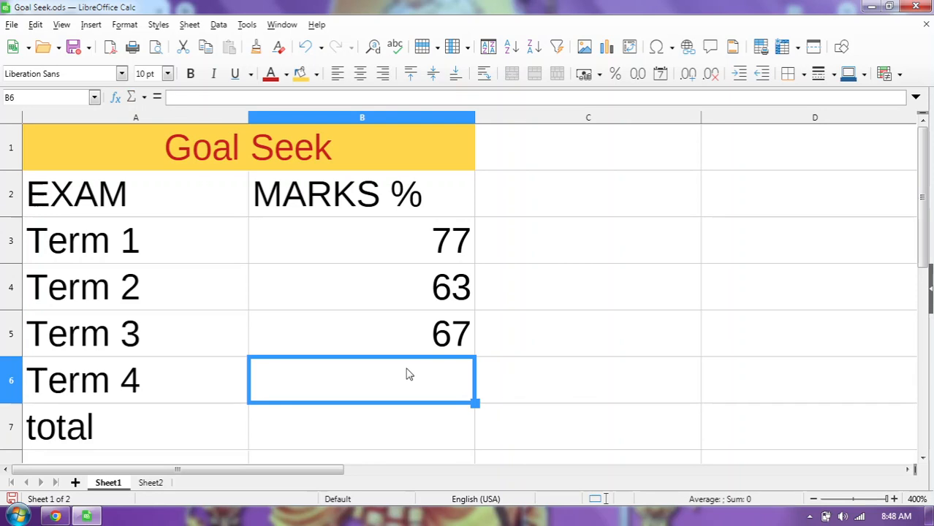
Step: Enter 75 as the total in B7
click(404, 426)
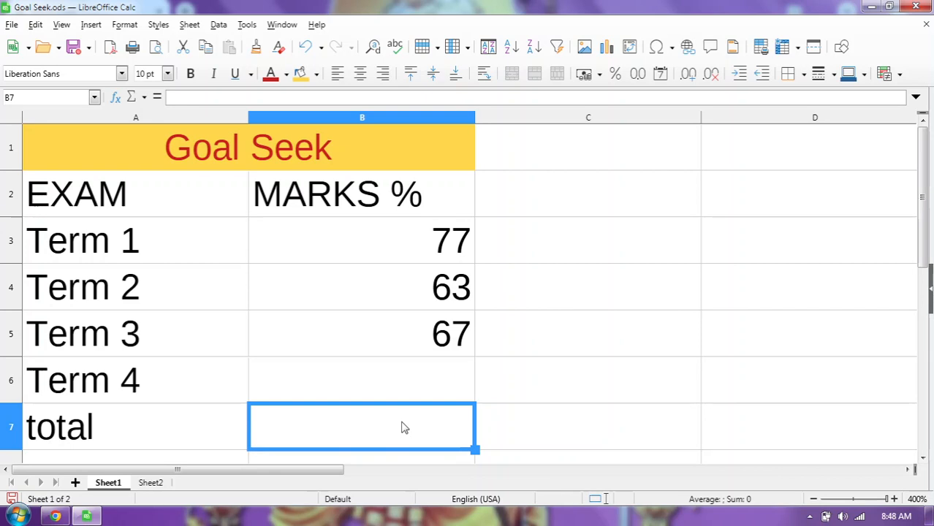
text(75)
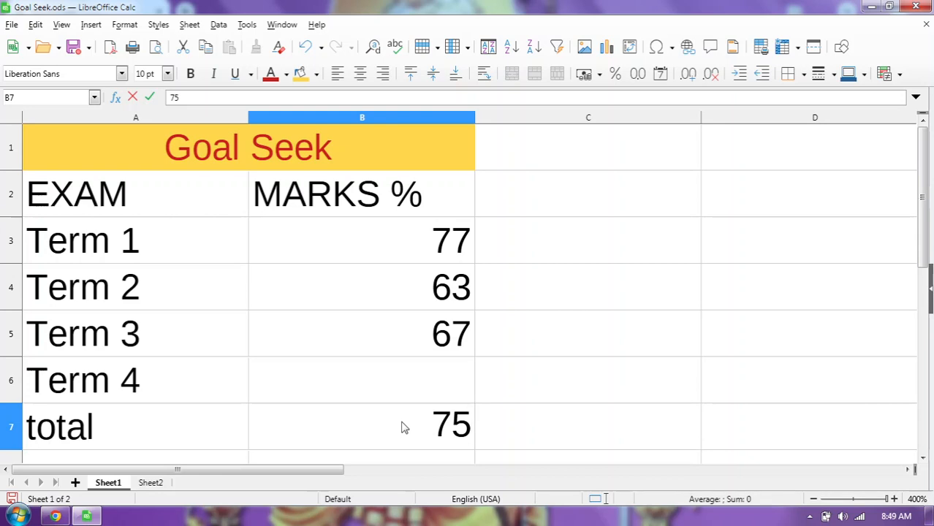
click(440, 373)
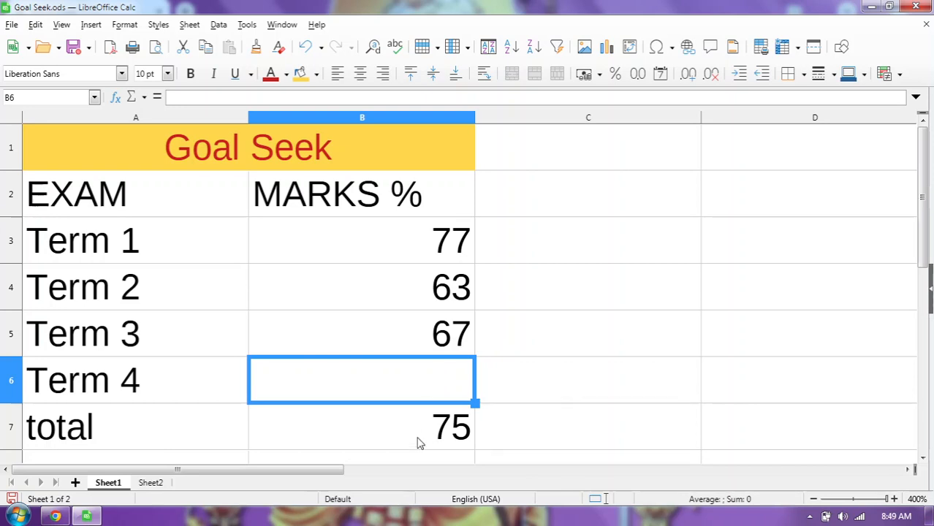
click(415, 251)
drag(415, 252, 417, 380)
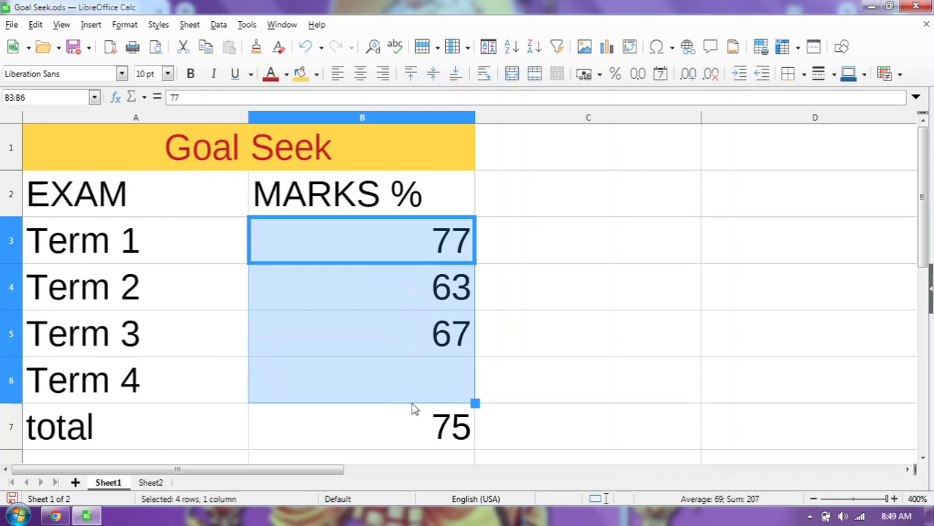
click(410, 429)
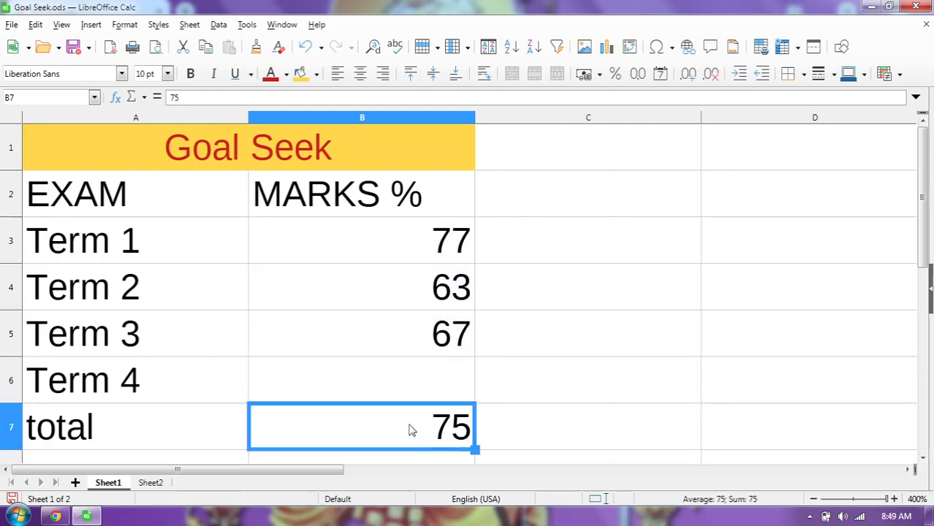
Step: Enter 0 as the Term 4 mark in B6
click(460, 382)
text(0)
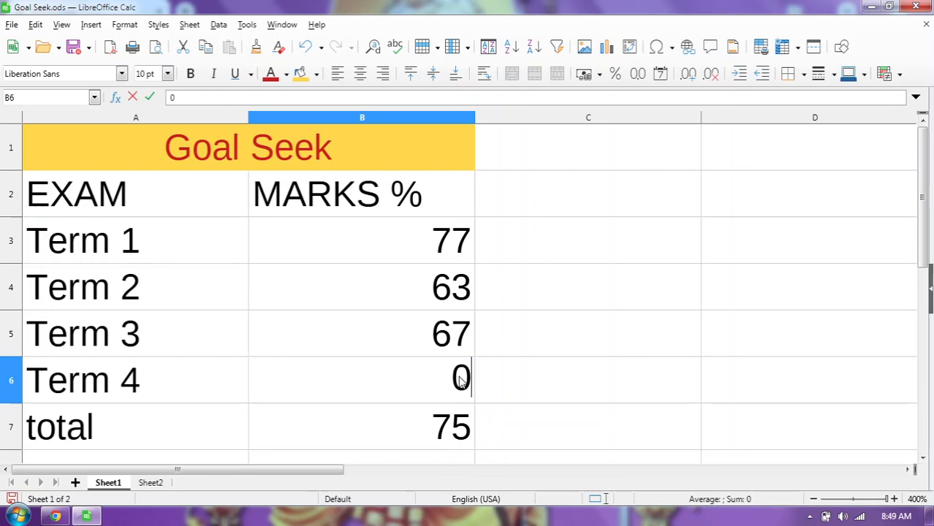
Step: Replace the total in B7 with the averaging formula =(B3+B4+B5+B6)/4
double_click(460, 429)
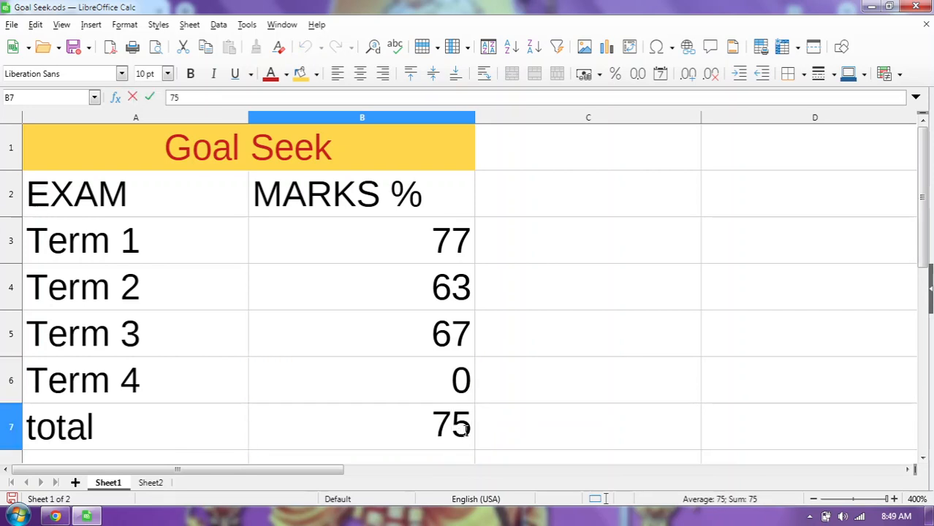
key(BackSpace)
key(BackSpace)
text(=)
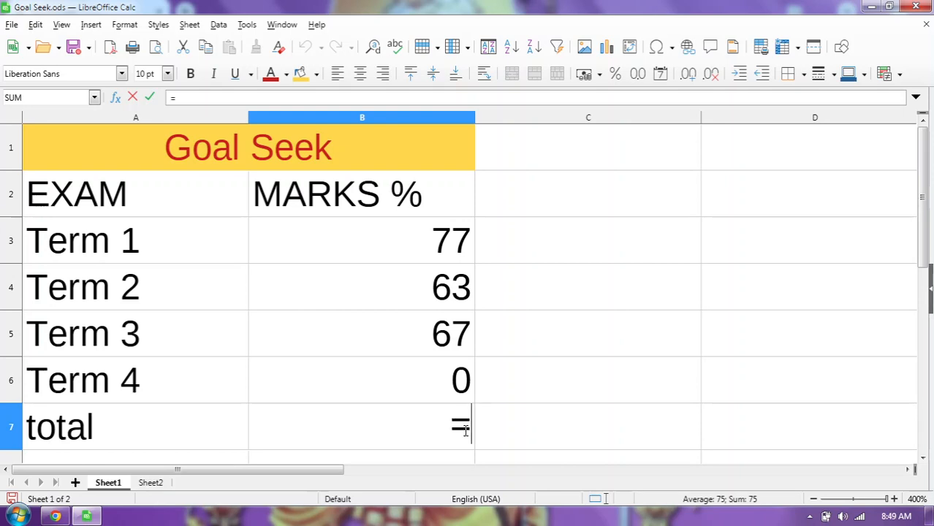
text(()
click(451, 236)
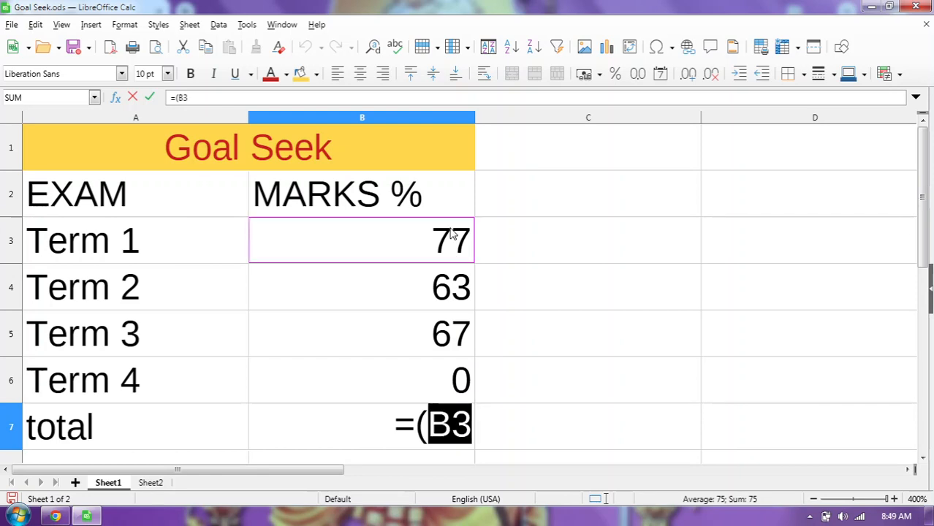
text(+)
click(442, 289)
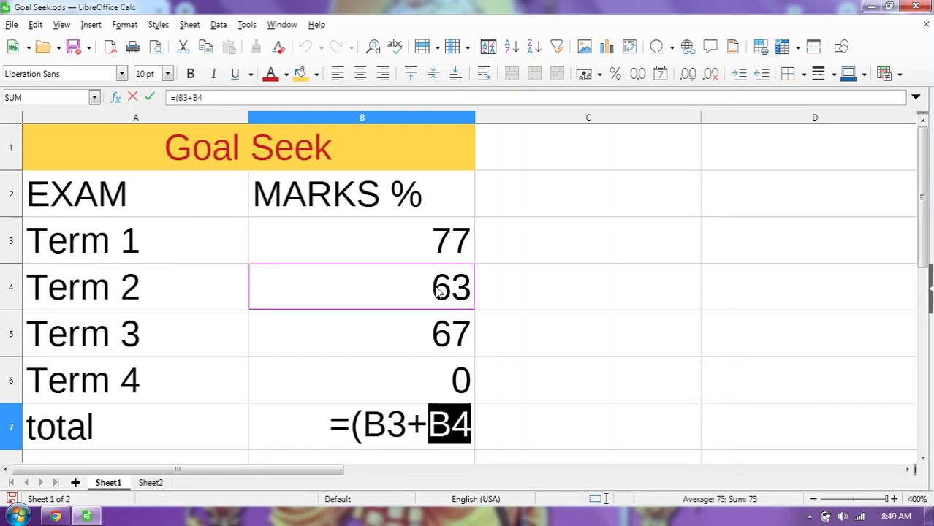
text(+)
click(438, 324)
text(+)
click(435, 381)
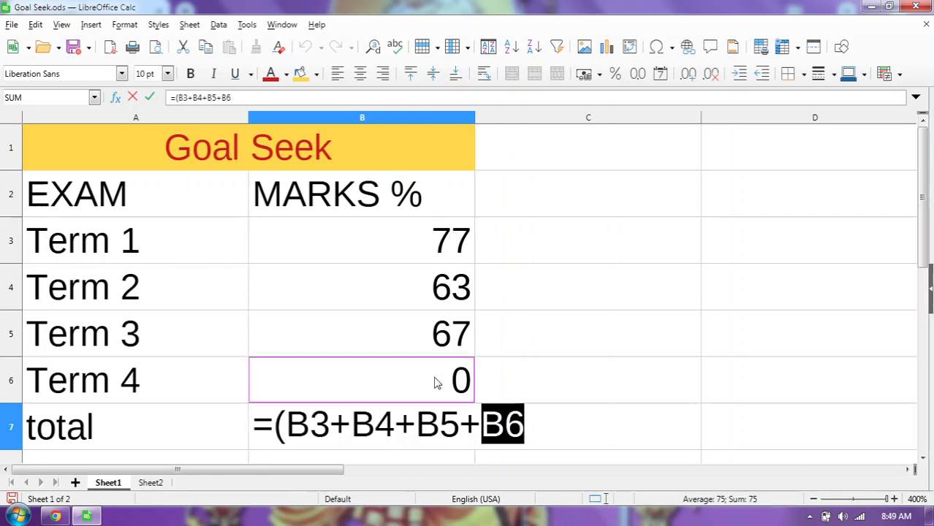
click(558, 426)
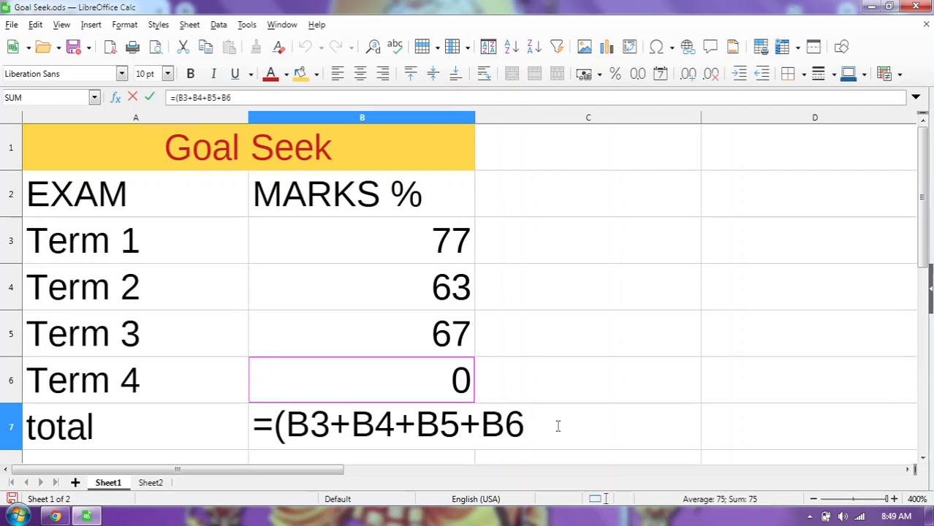
text())
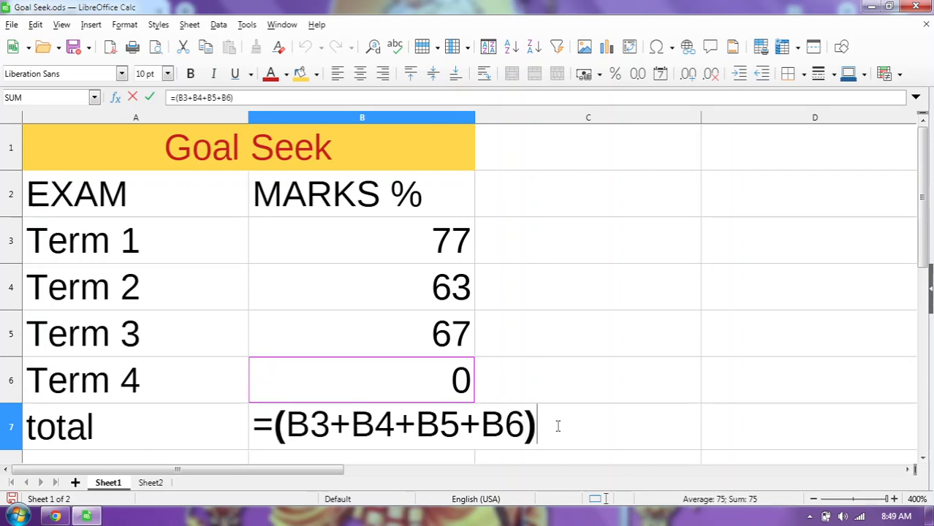
text(/4)
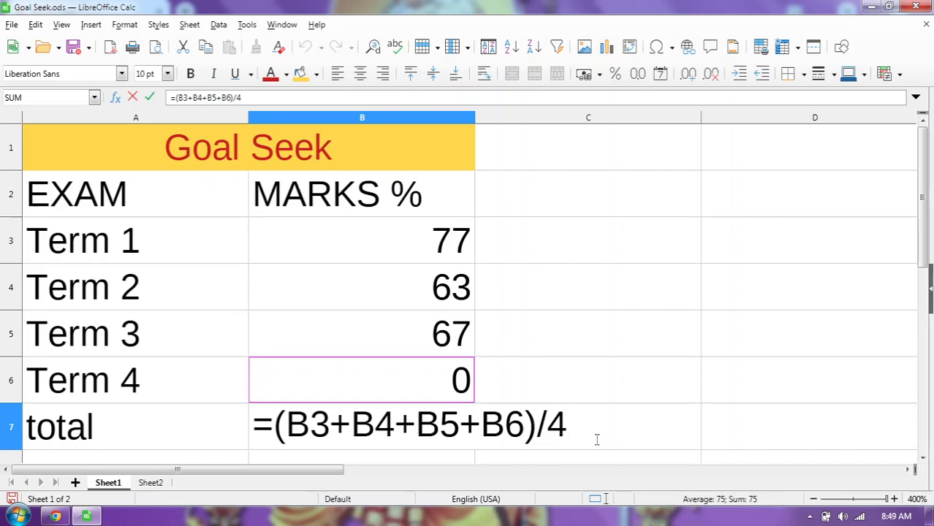
key(Return)
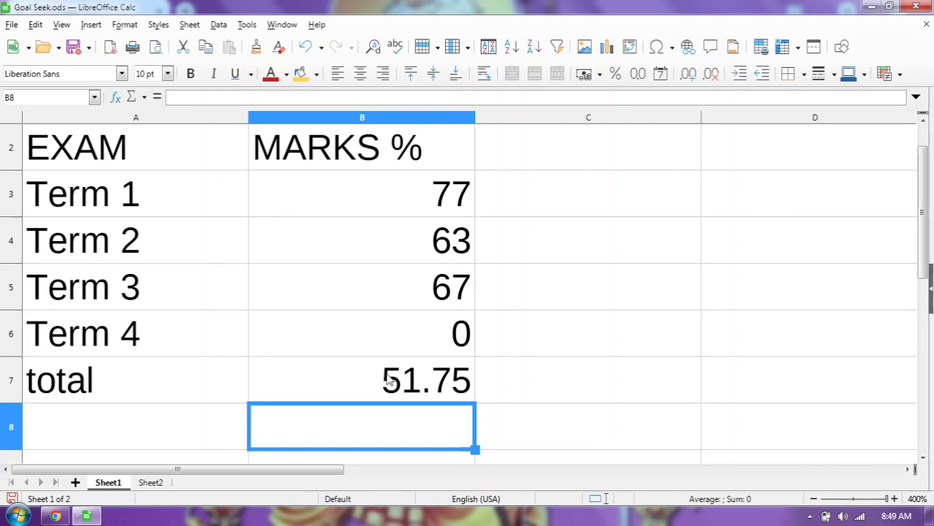
click(439, 324)
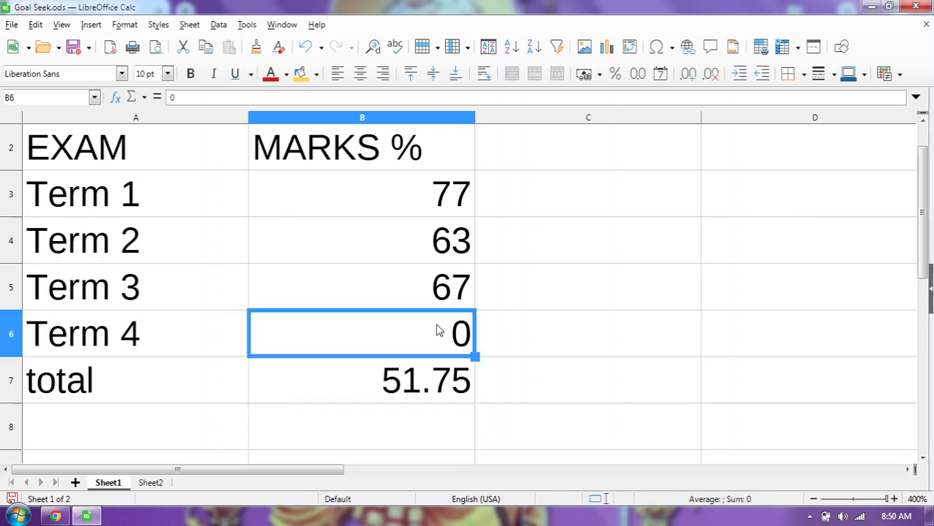
double_click(437, 325)
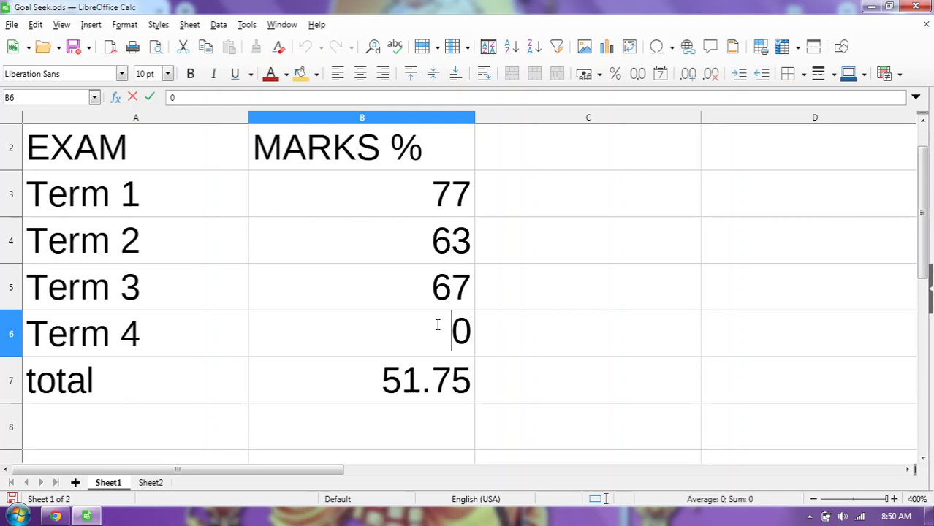
Step: Start Goal Seek with the total in B7 as the formula cell and set the target value to 75
click(368, 389)
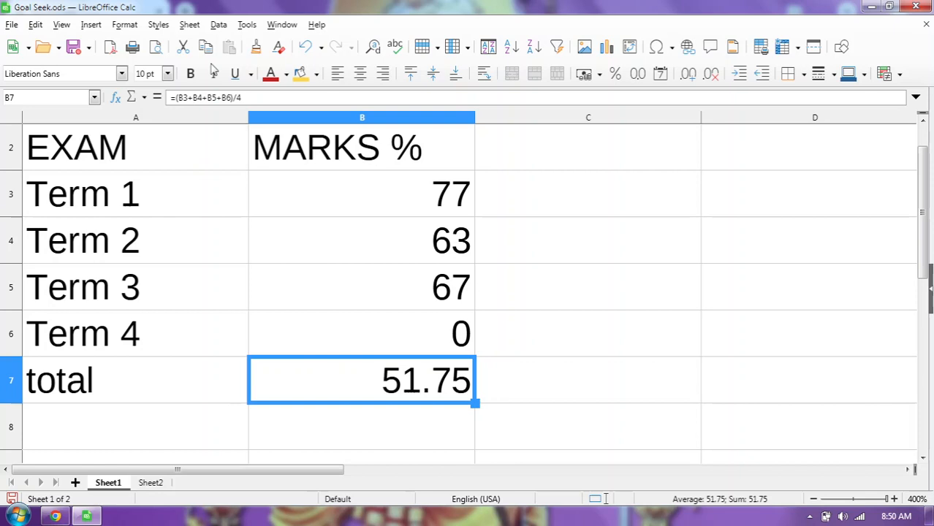
click(246, 24)
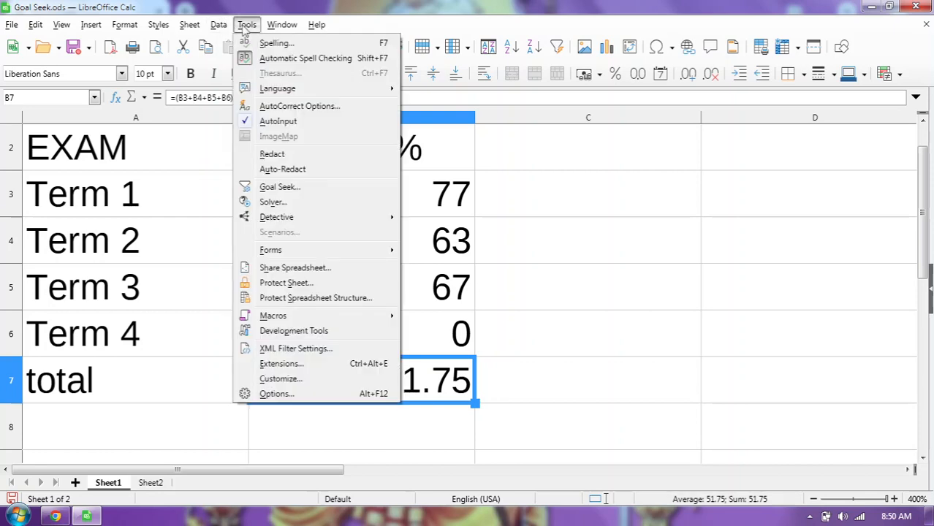
click(307, 193)
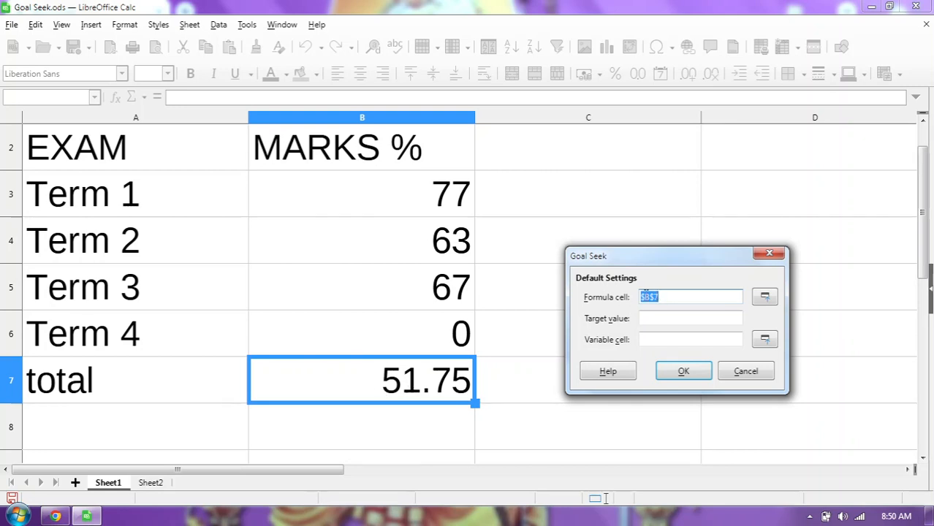
click(658, 296)
click(679, 319)
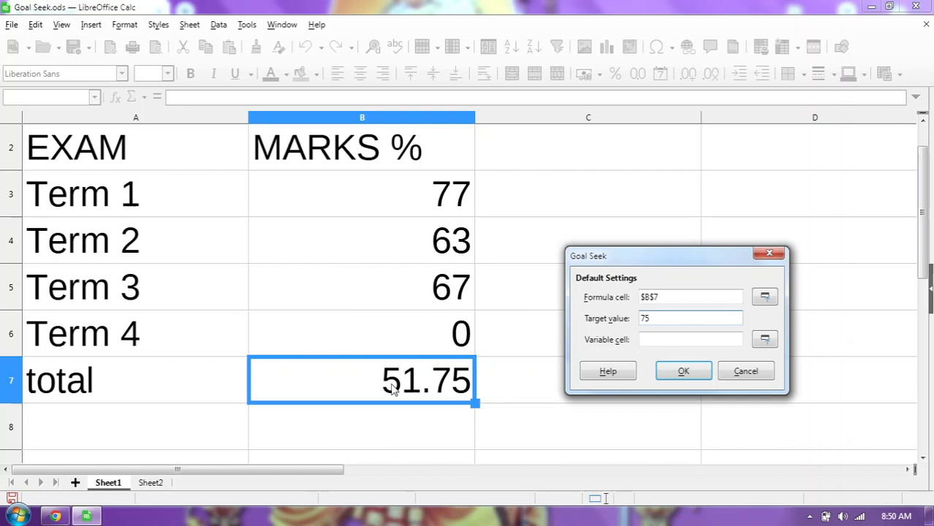
Step: Set the Goal Seek variable cell to $B$6, the Term 4 mark
click(669, 341)
click(416, 340)
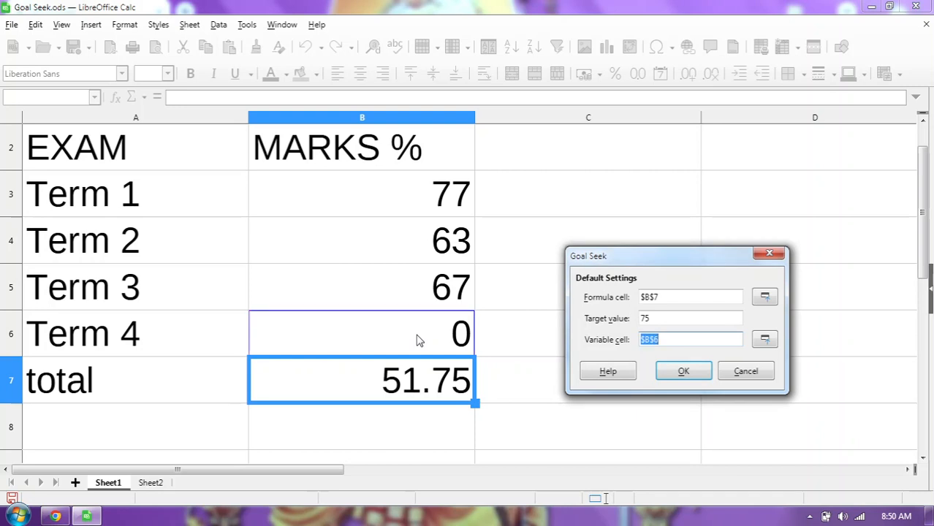
click(682, 340)
text($)
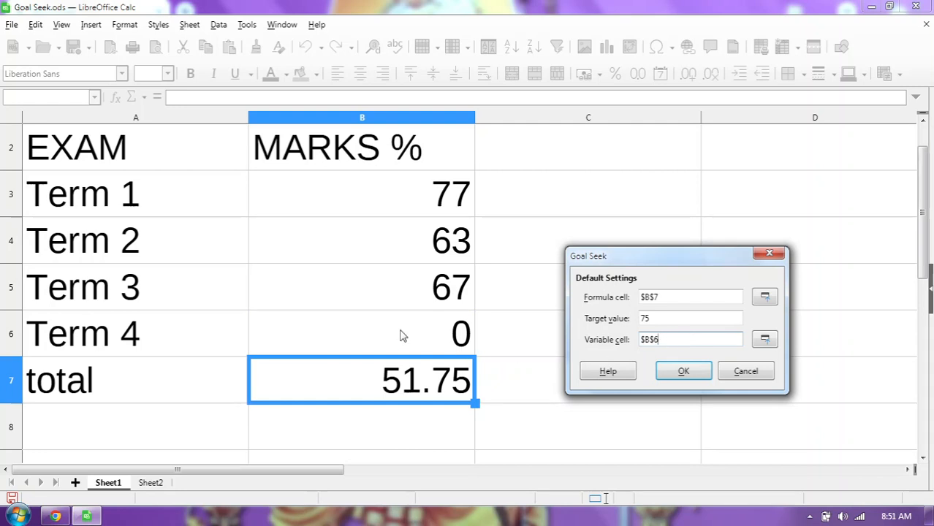
key(BackSpace)
key(BackSpace)
key(BackSpace)
key(BackSpace)
click(419, 334)
click(685, 339)
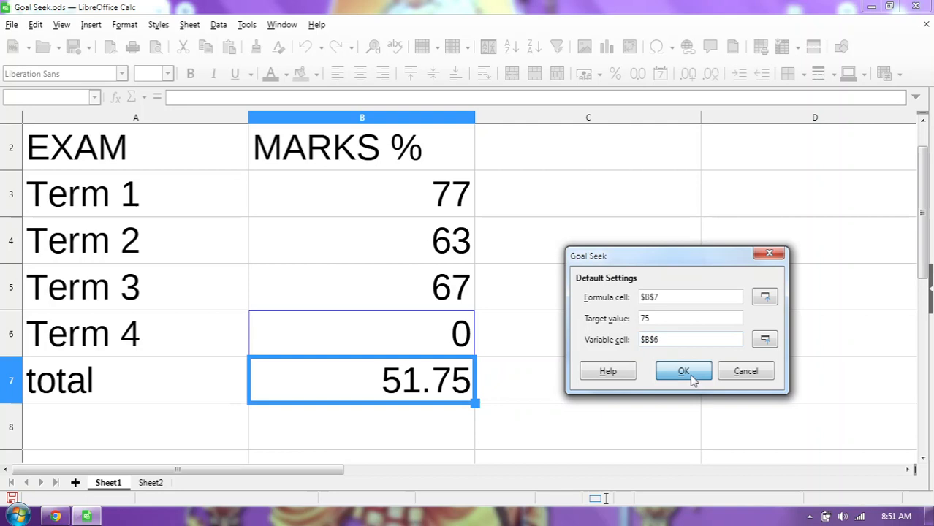
Step: Run Goal Seek and insert its result into the variable cell
click(687, 374)
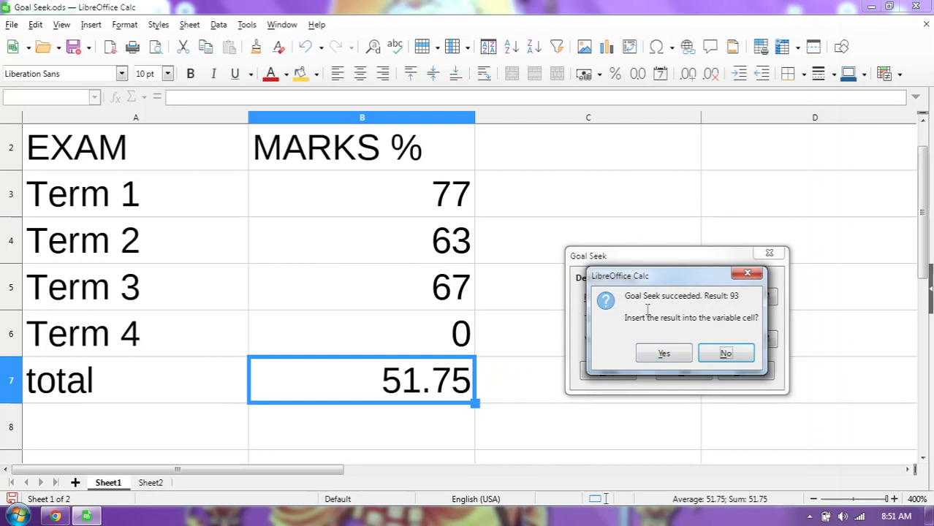
click(659, 357)
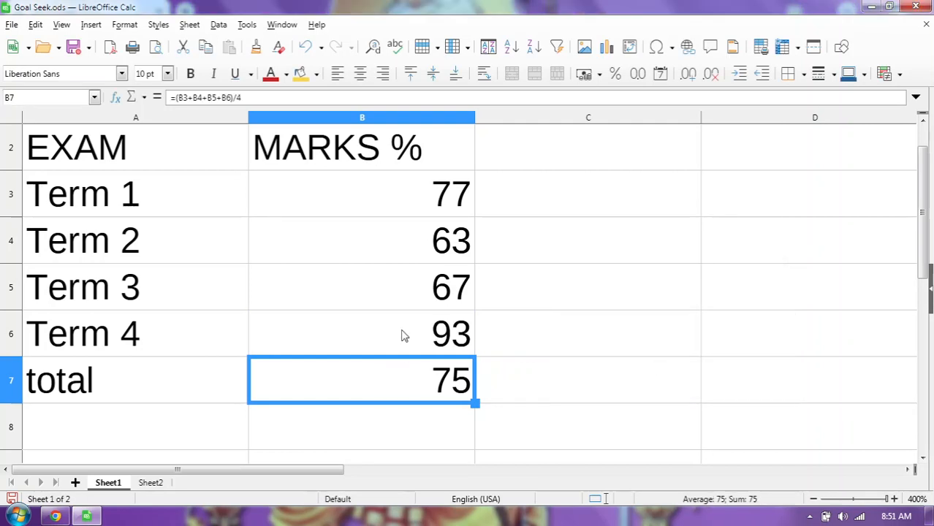
click(402, 335)
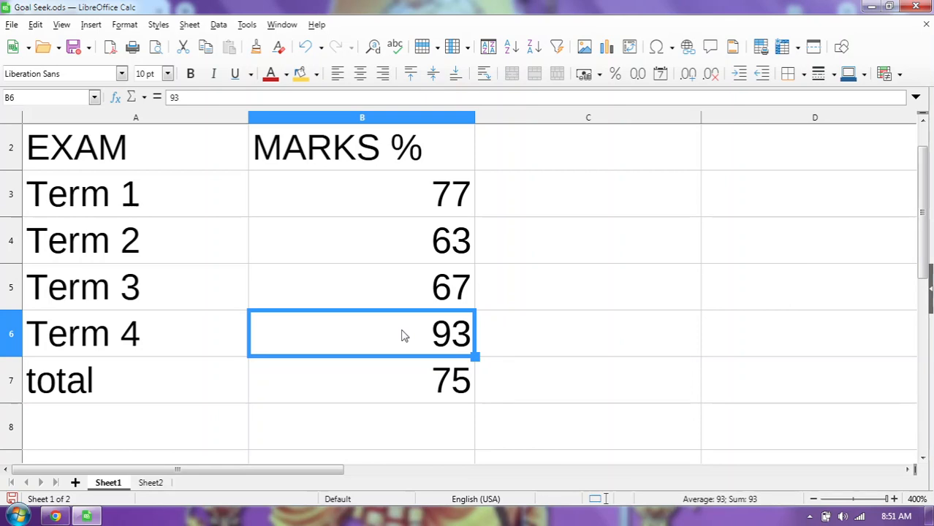
drag(404, 196, 403, 327)
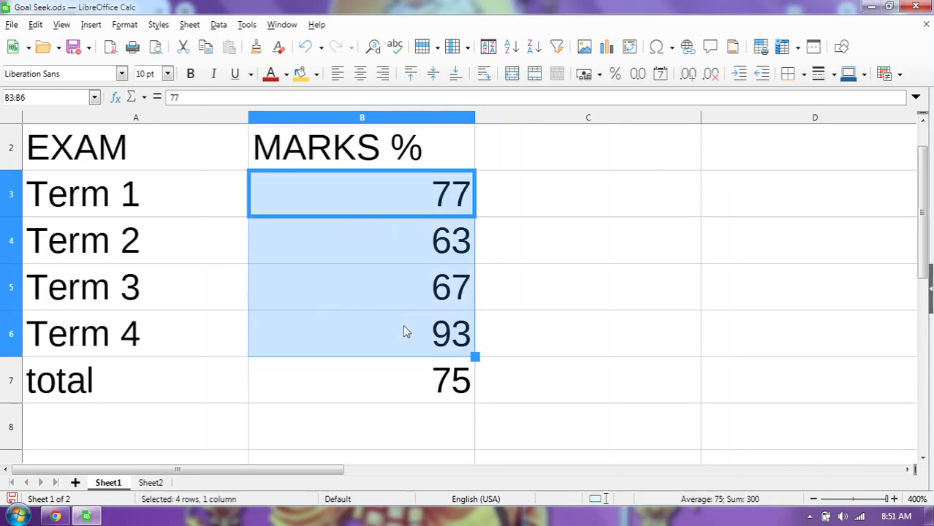
click(409, 385)
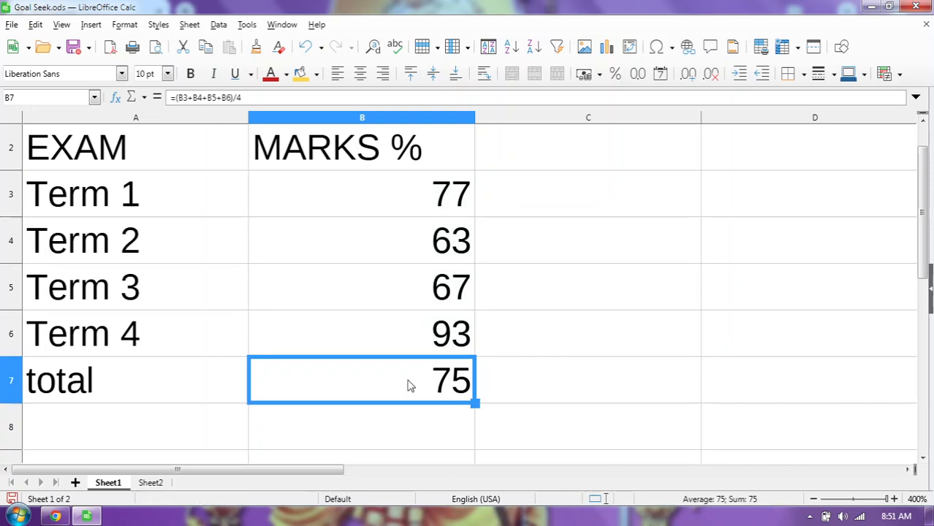
click(394, 331)
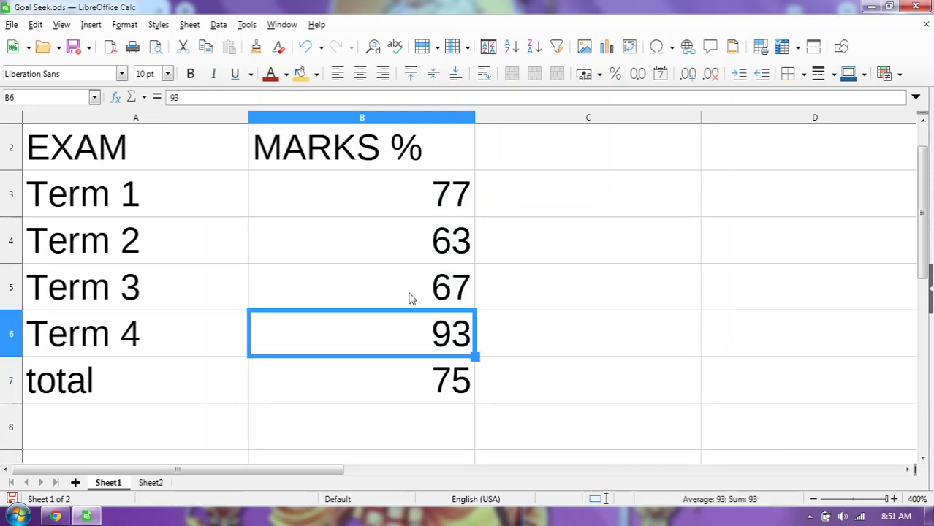
Step: Change the Term 2 mark in B4 to 73
click(458, 244)
double_click(458, 244)
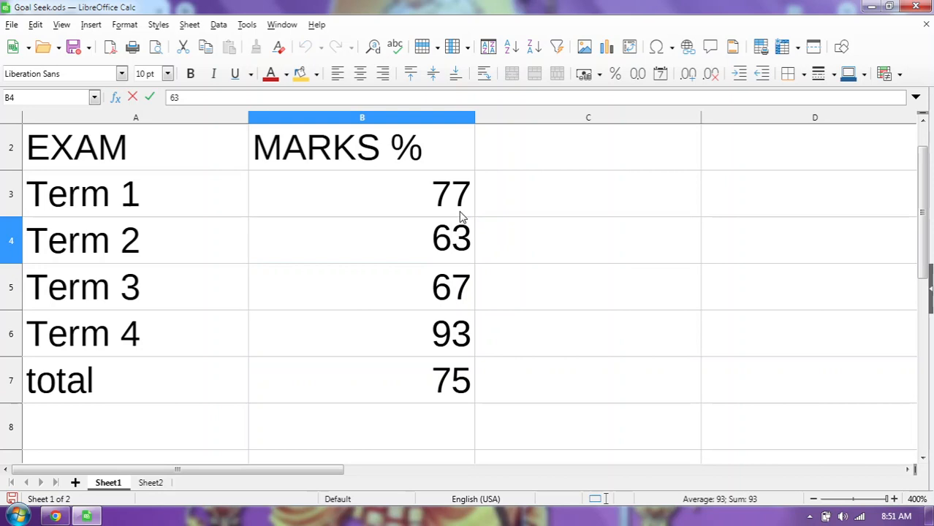
key(BackSpace)
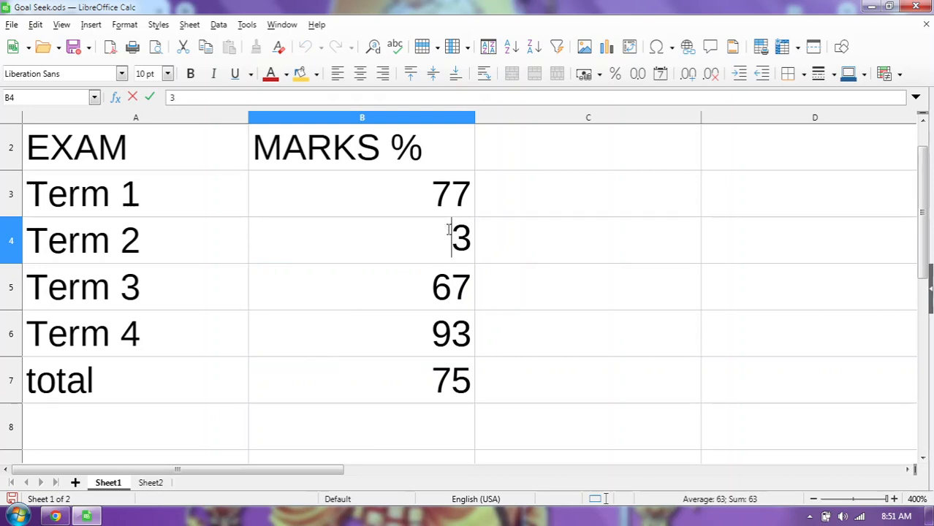
text(7)
click(437, 448)
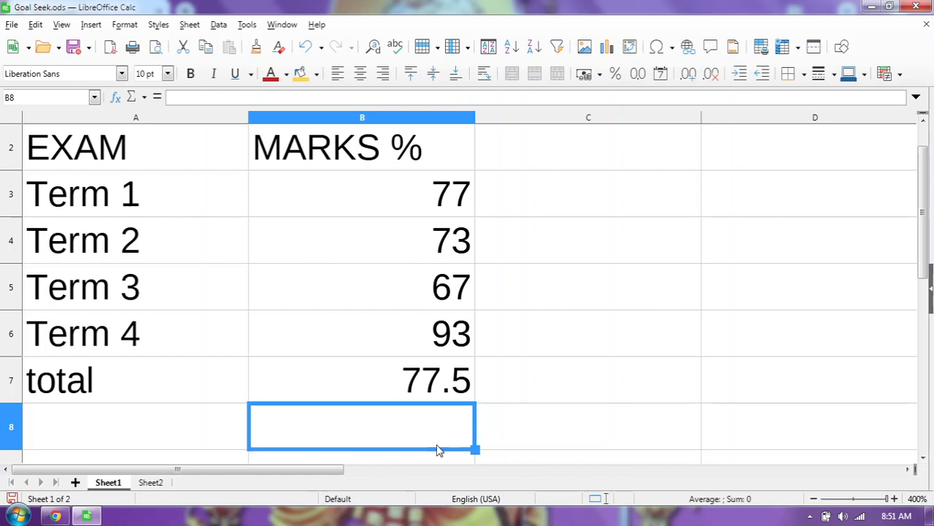
Step: Reset the Term 4 mark in B6 to 0
double_click(445, 341)
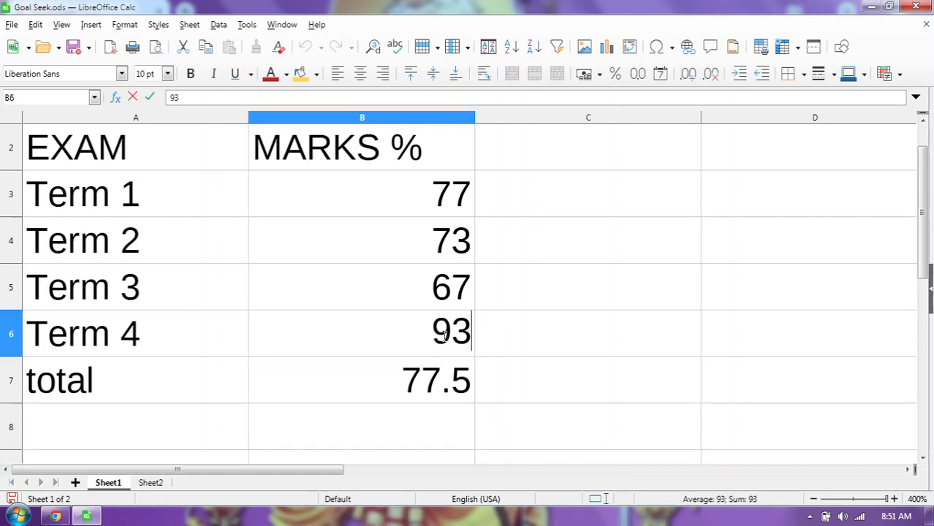
key(BackSpace)
key(BackSpace)
text(0)
click(357, 388)
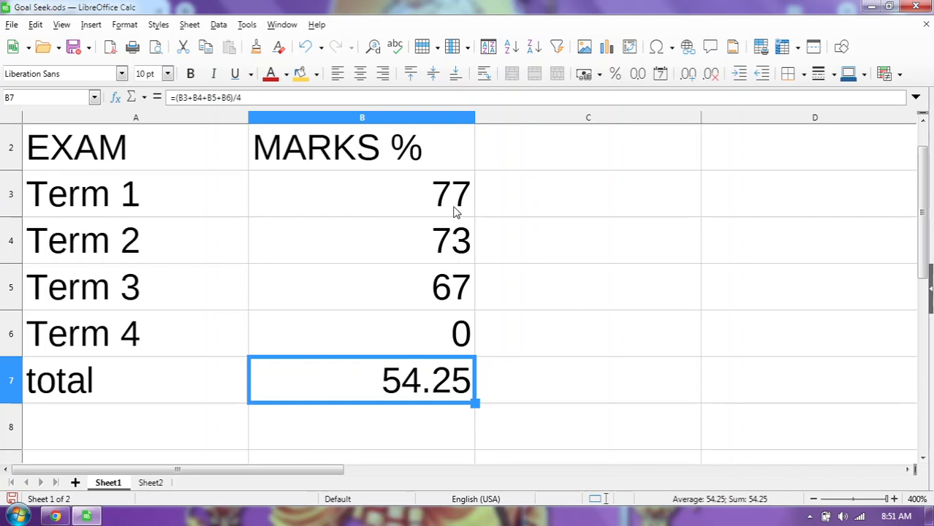
Step: Change the Term 3 mark in B5 to 83
double_click(452, 285)
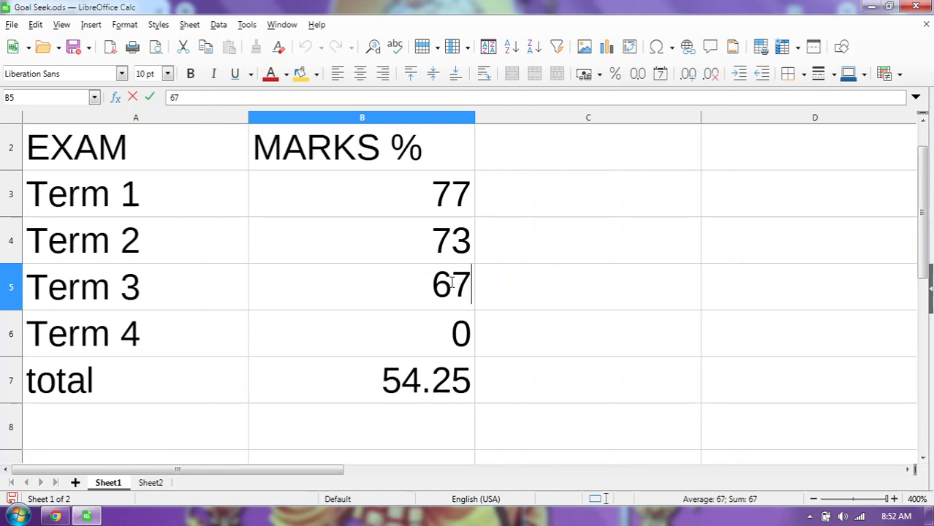
key(BackSpace)
key(BackSpace)
text(83)
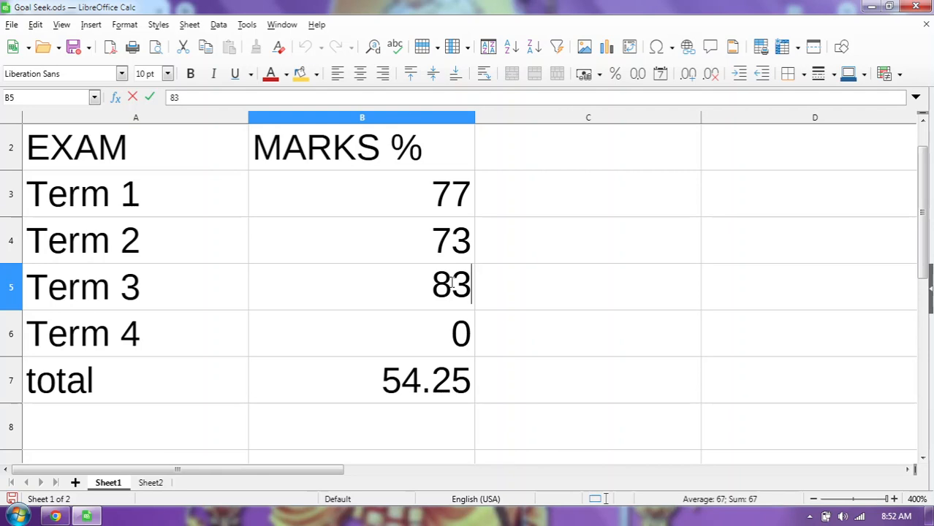
click(426, 383)
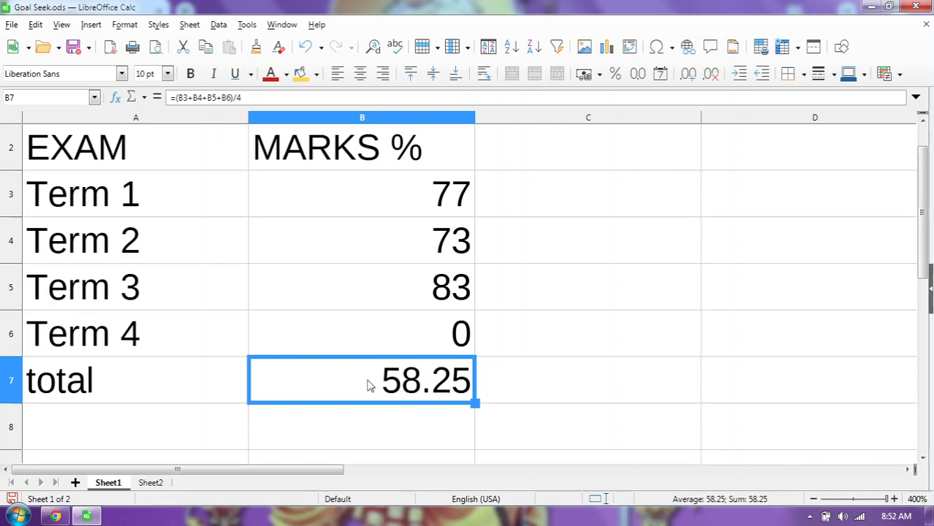
click(247, 24)
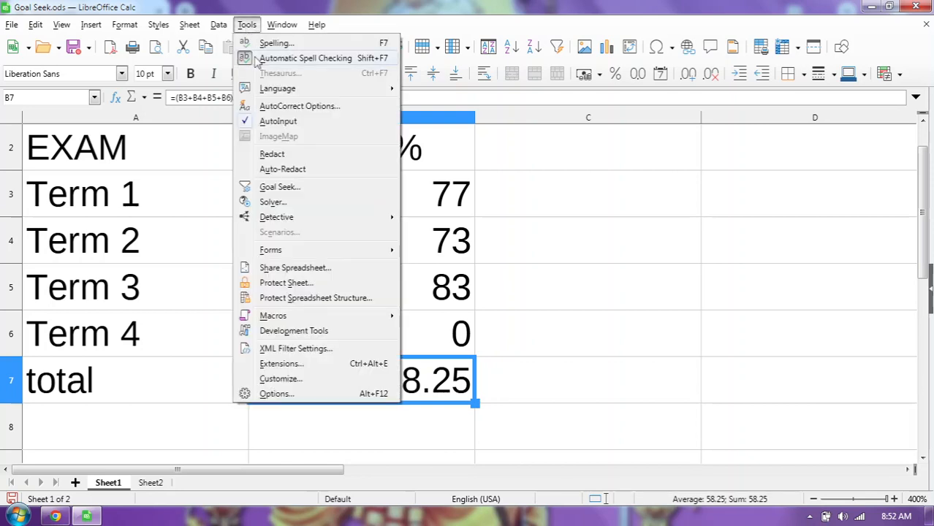
click(288, 187)
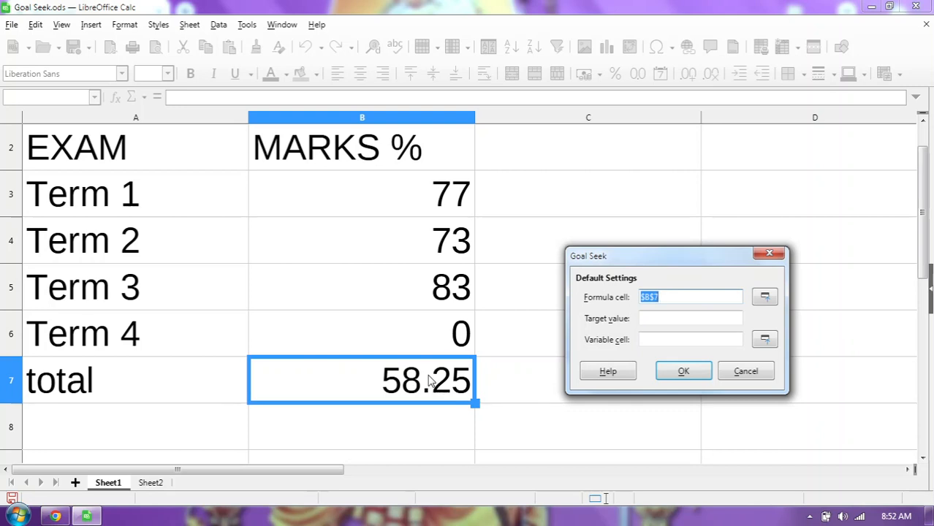
click(743, 371)
Step: Start Goal Seek with the total in $B$7 as the formula cell and a target value of 75
click(415, 337)
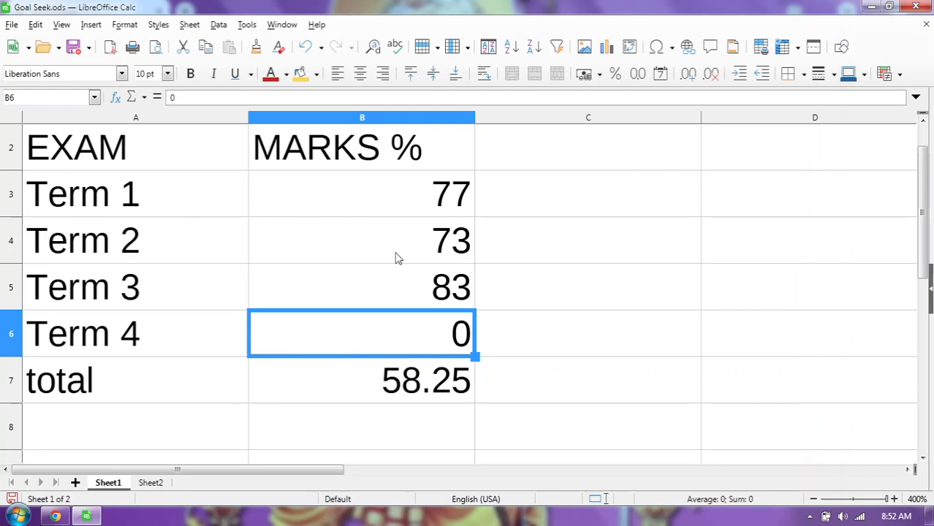
click(246, 25)
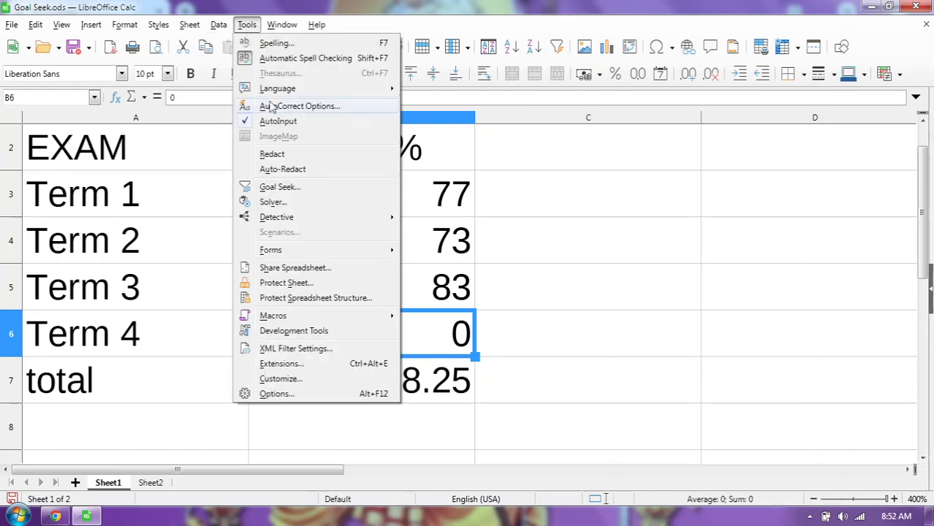
click(304, 187)
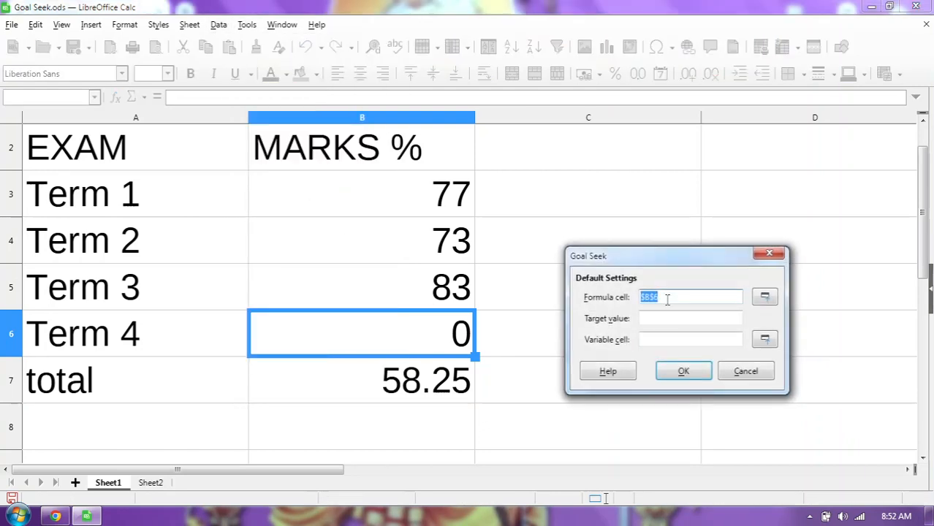
click(407, 380)
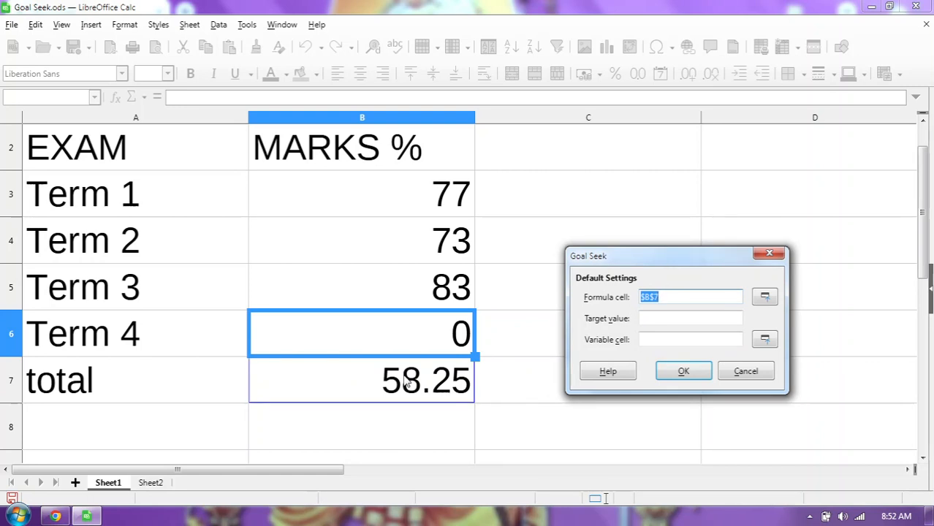
click(676, 298)
click(662, 319)
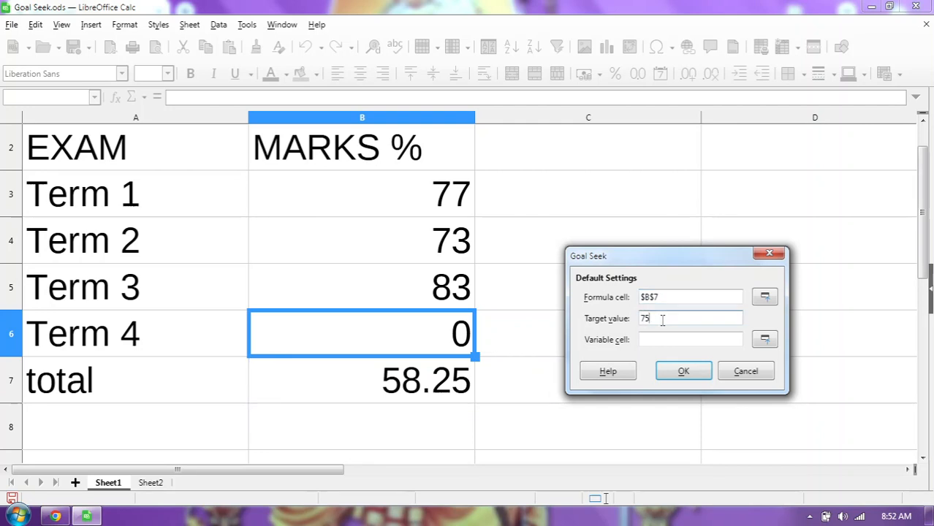
text(75)
Step: Set the Term 4 mark in B6 as the variable cell, run Goal Seek and insert its result
click(668, 339)
click(405, 324)
click(674, 371)
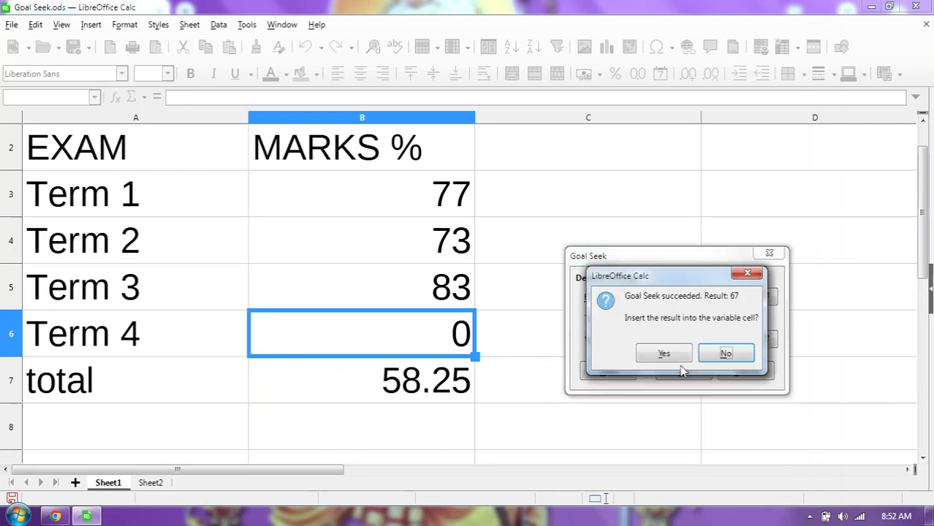
click(673, 357)
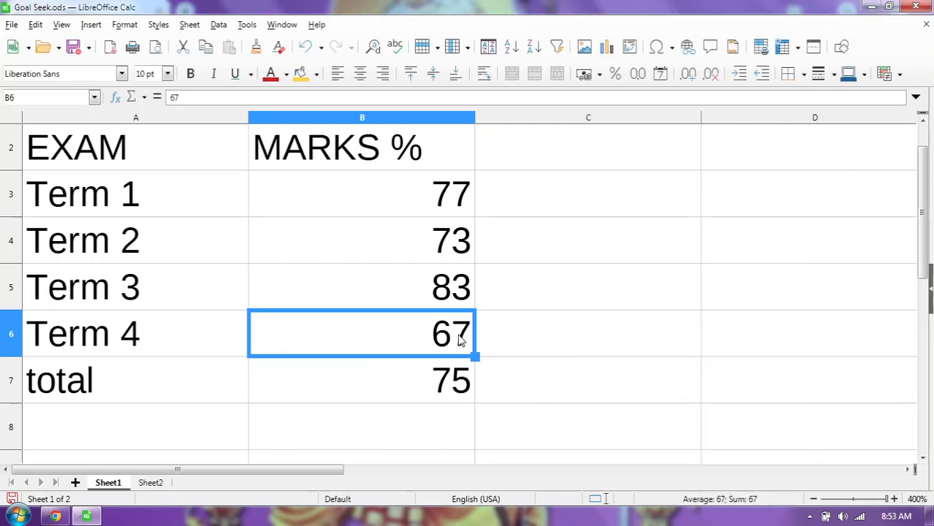
Step: Review the term marks in B3 to B6 and the averaging formula in B7
click(408, 391)
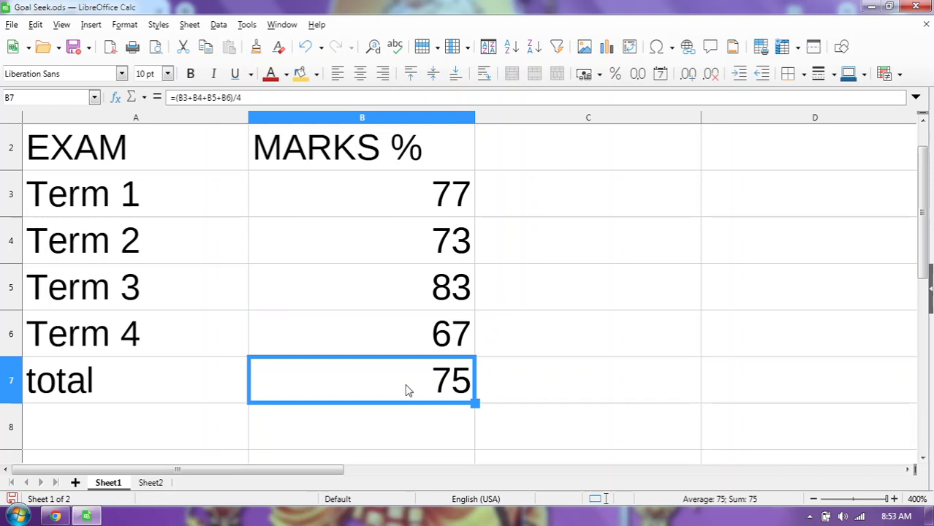
click(247, 24)
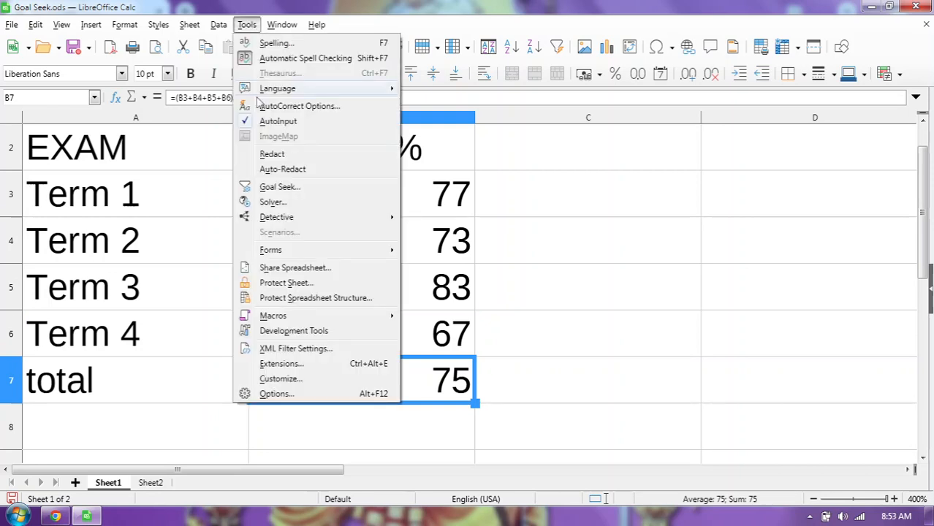
click(557, 401)
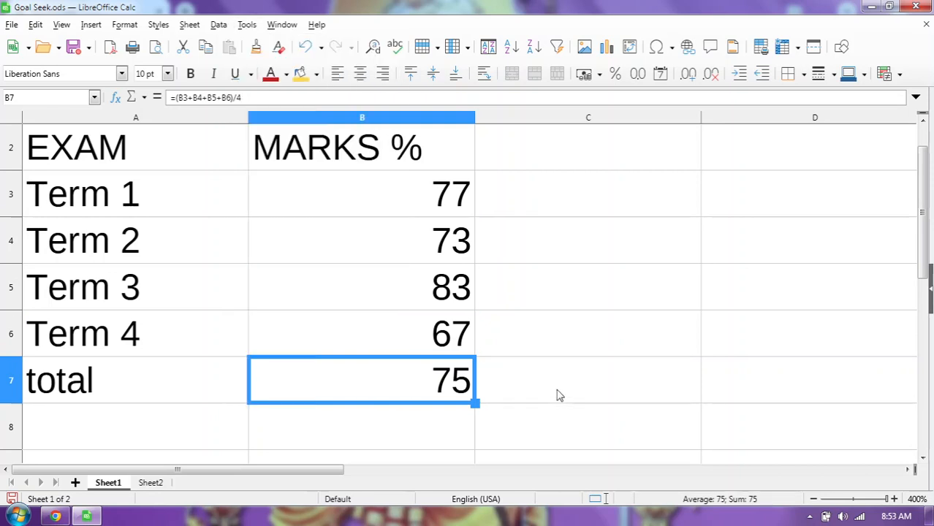
click(376, 272)
click(377, 241)
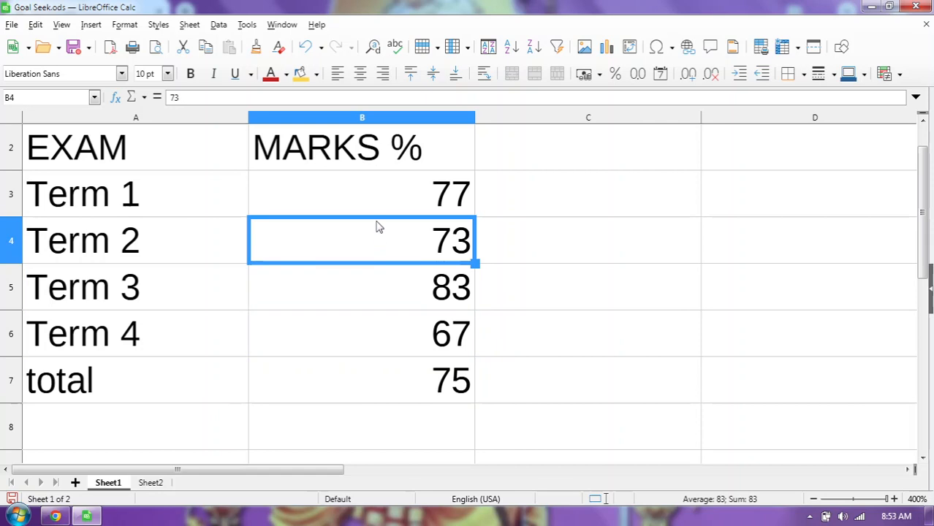
click(386, 203)
click(390, 234)
click(387, 294)
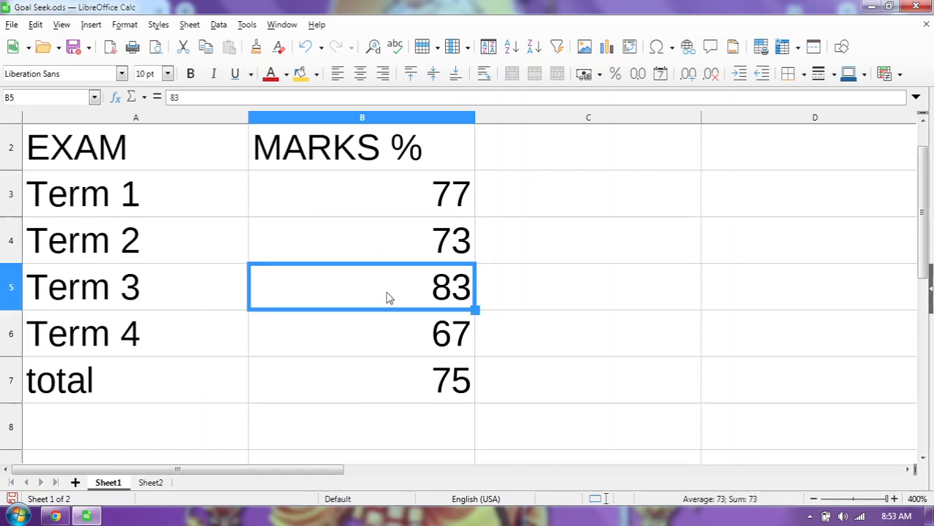
click(385, 336)
click(388, 378)
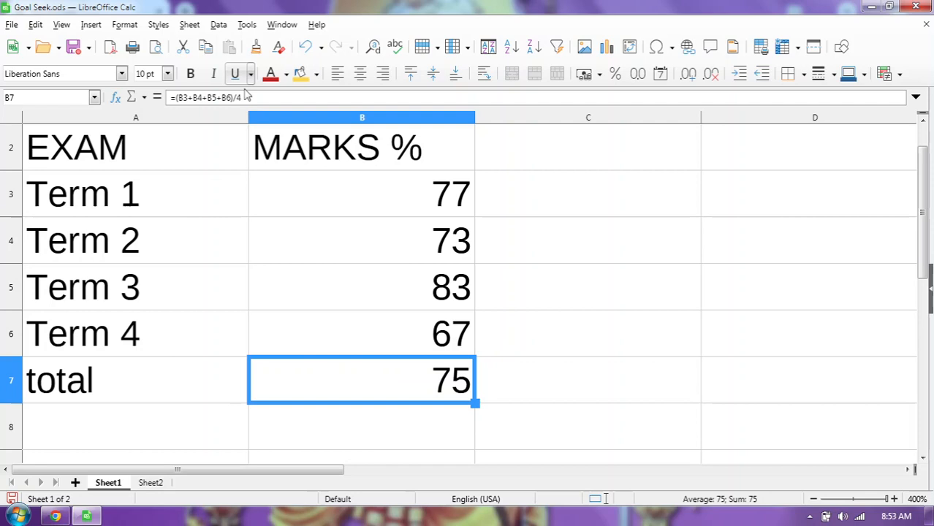
click(247, 27)
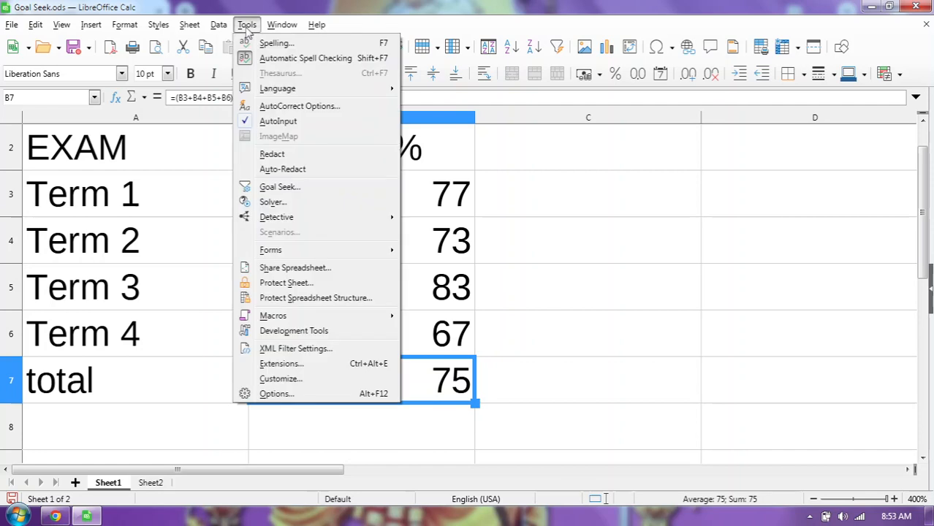
click(521, 371)
Step: Switch to Sheet2 and enter 17000 as the cost price in B2
click(151, 486)
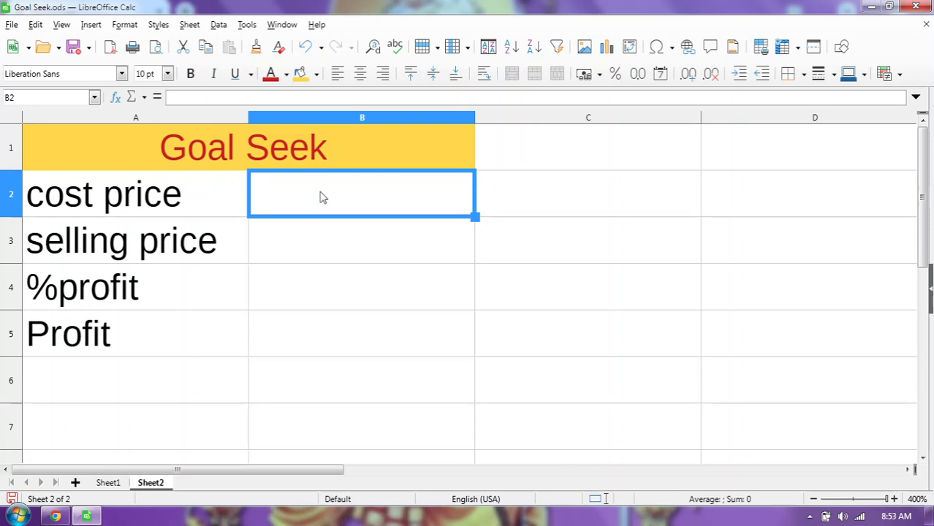
double_click(379, 191)
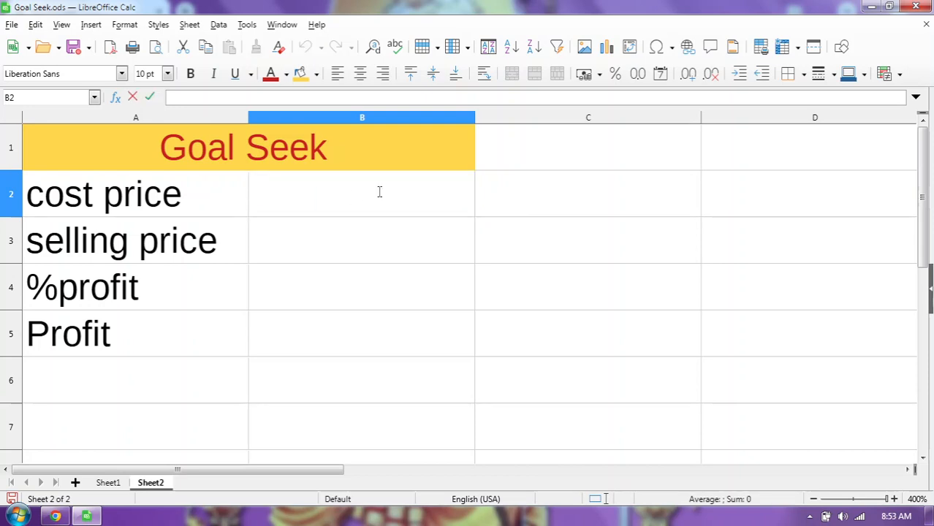
text(170)
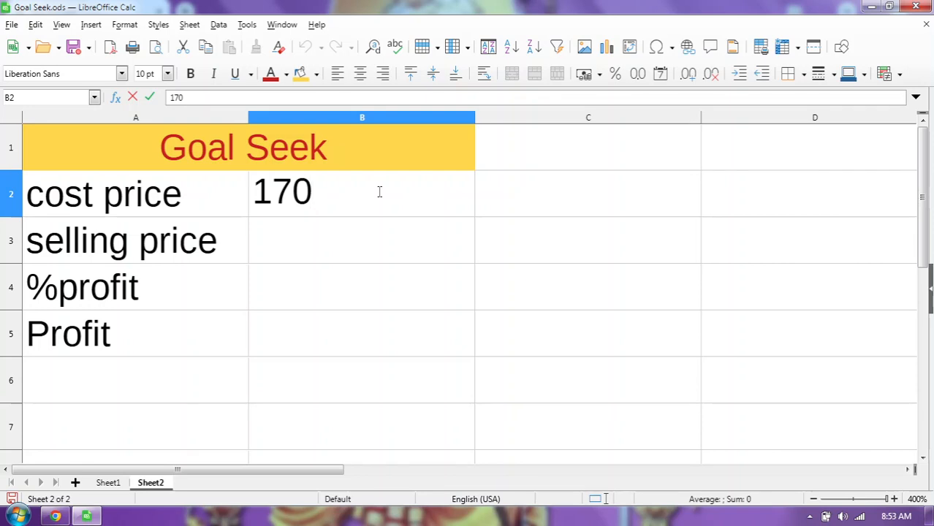
text(00)
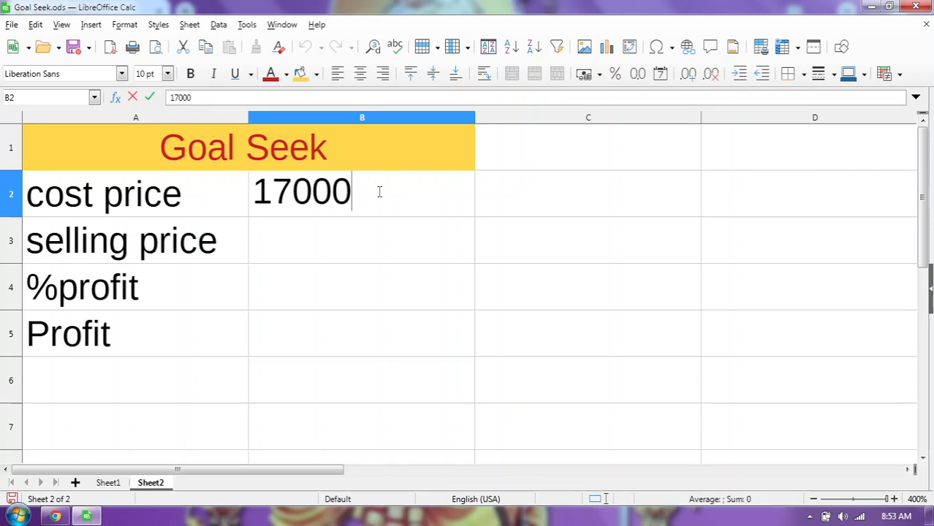
Step: Enter 17000 as the selling price in B3
click(384, 233)
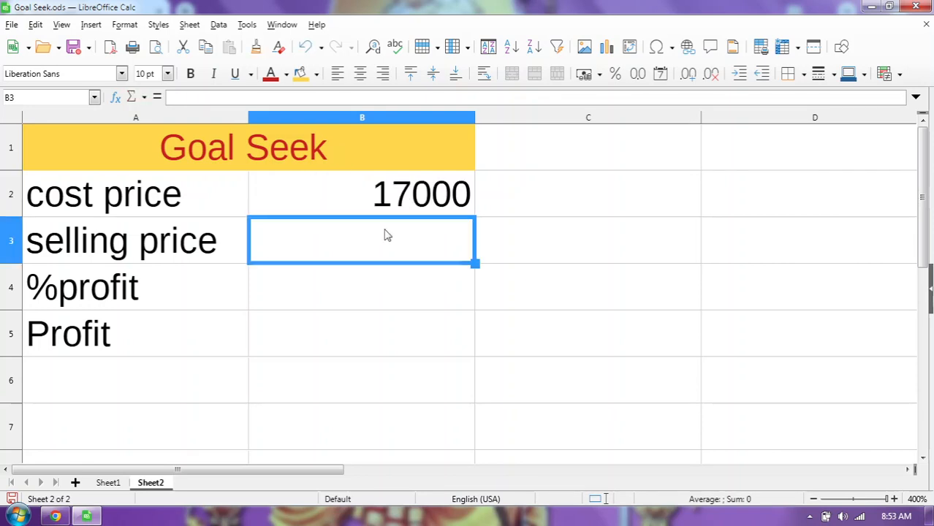
text(17000)
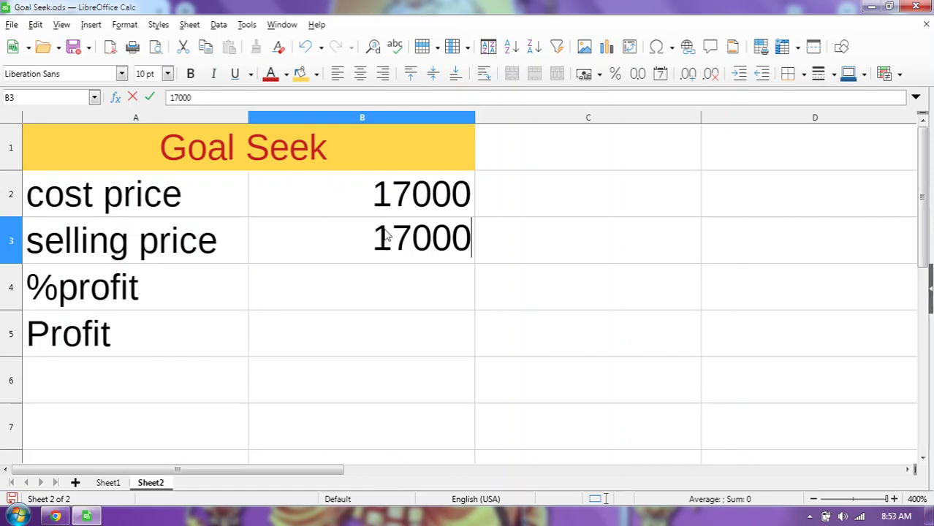
click(410, 297)
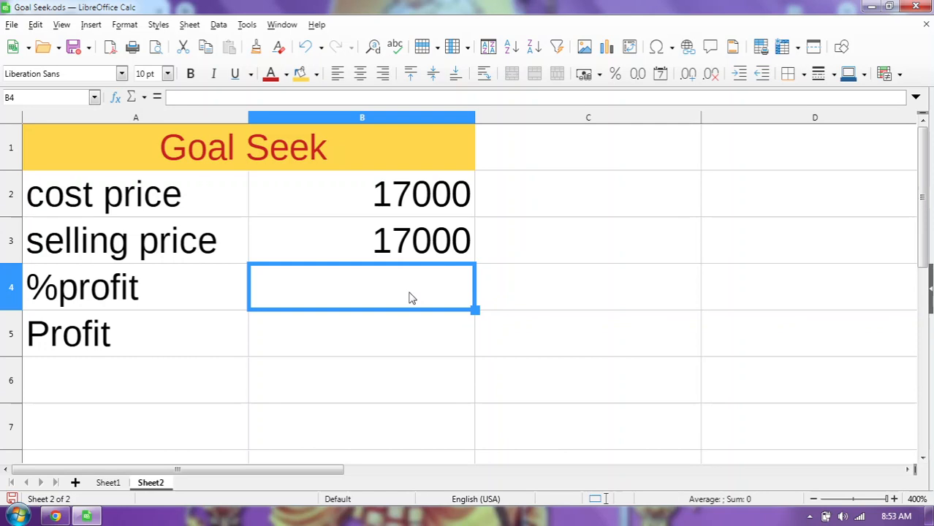
Step: Begin the %profit formula in B4 with the selling price minus the cost price in parentheses, =(B3-B2)
text(=)
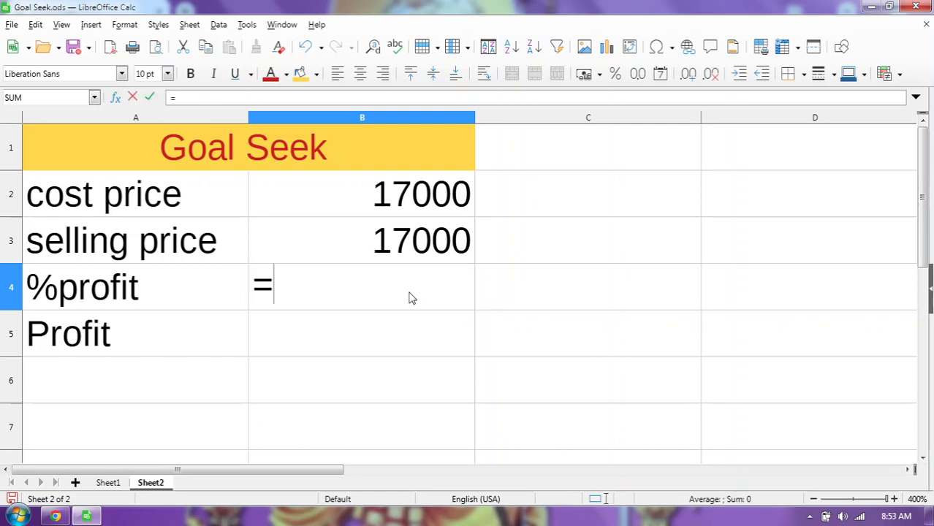
text(9)
key(BackSpace)
text(()
click(426, 244)
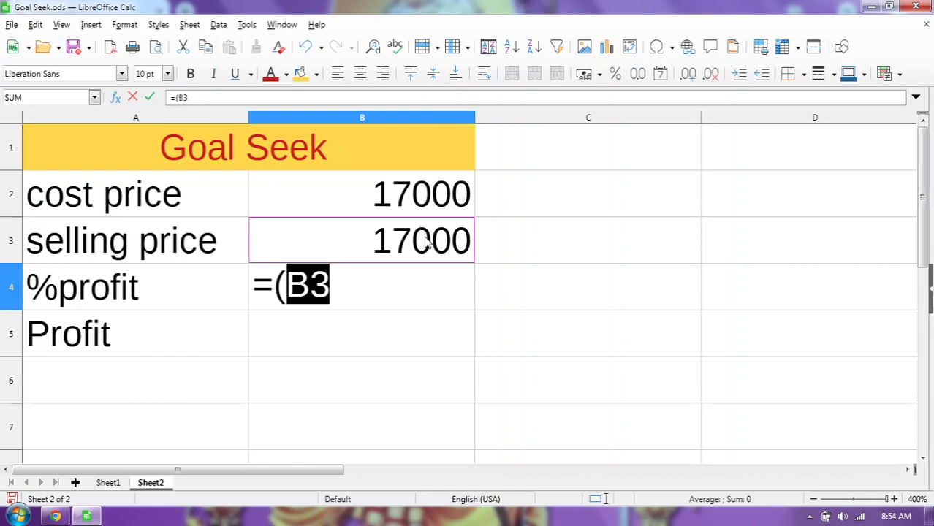
click(367, 285)
text(-)
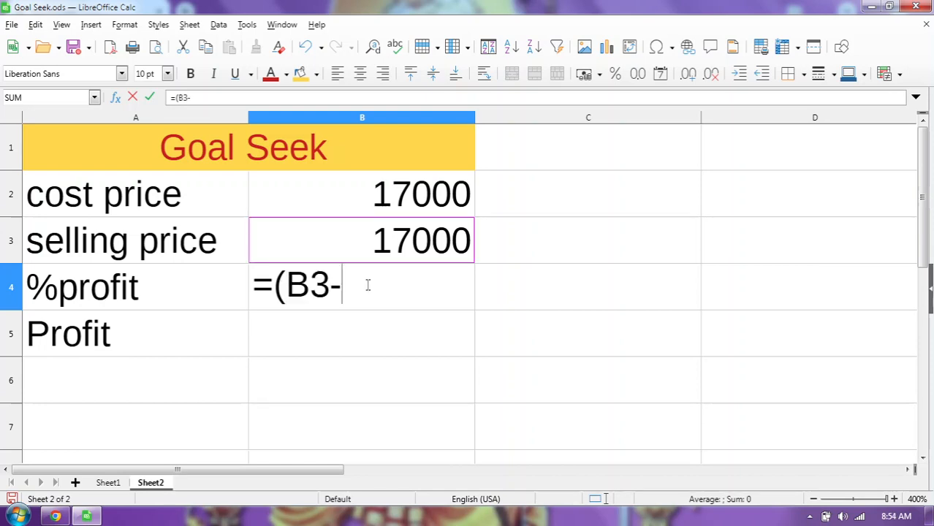
click(429, 194)
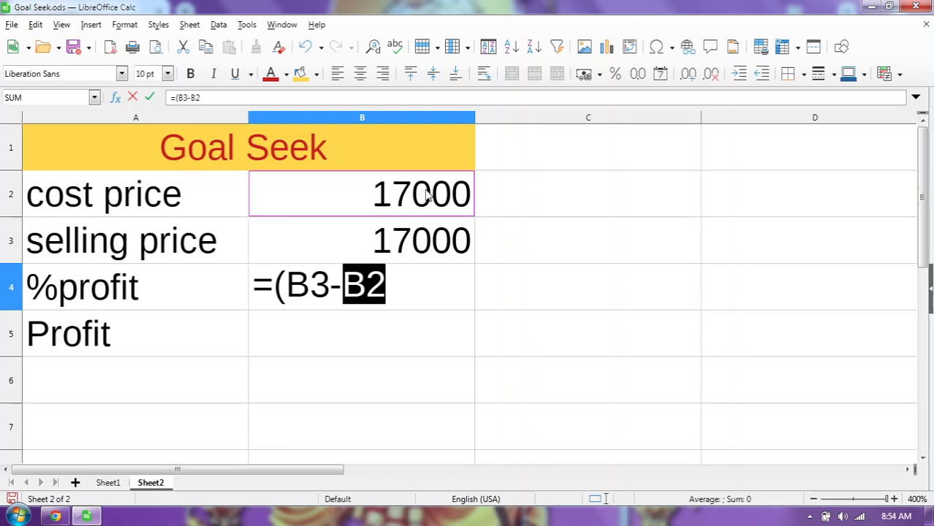
click(412, 281)
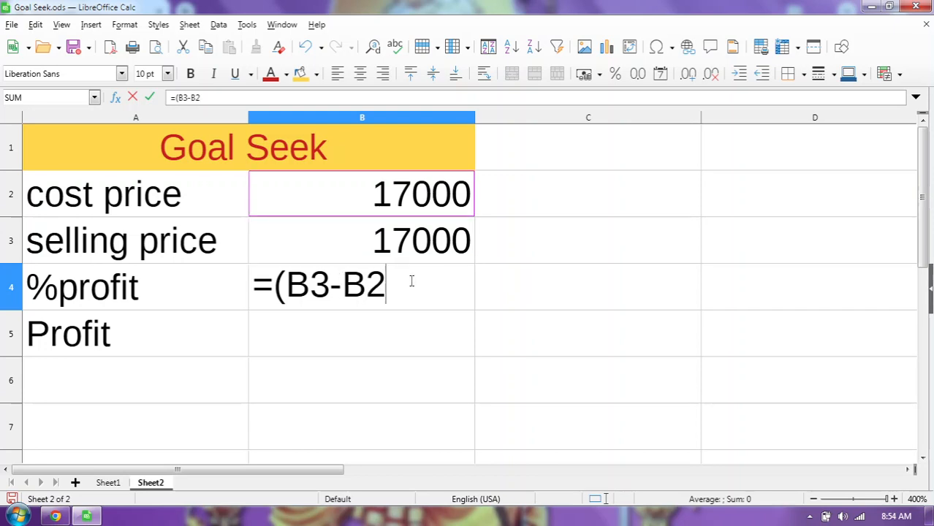
text())
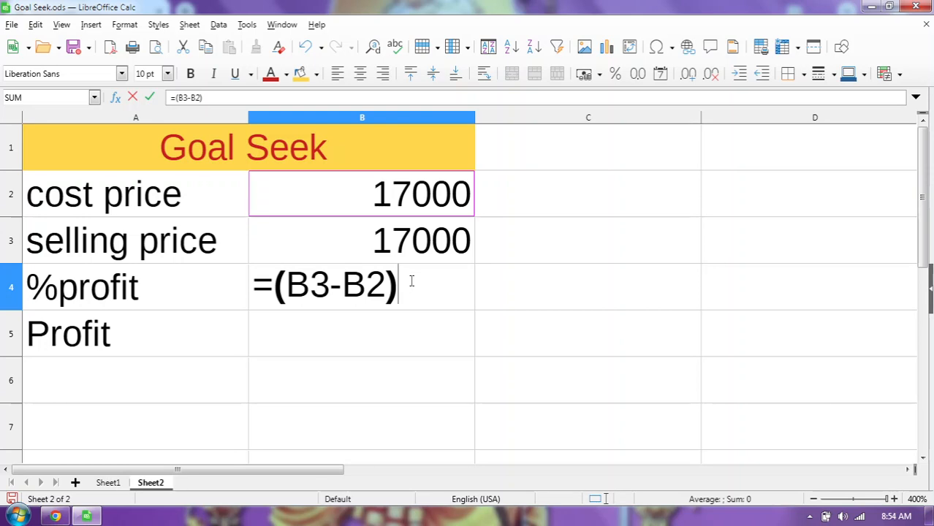
Step: Extend the %profit formula in B4 by dividing the difference by the cost price, giving =(B3-B2)/B2
text(*)
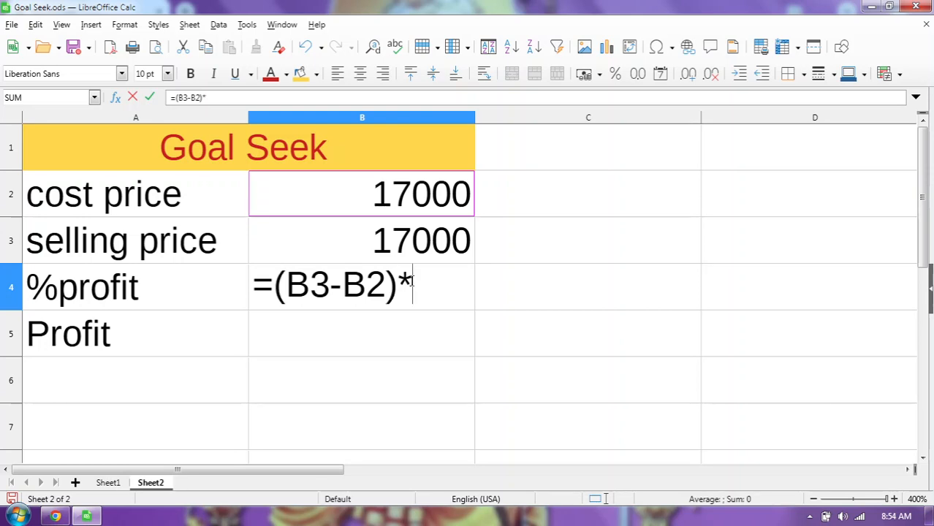
key(BackSpace)
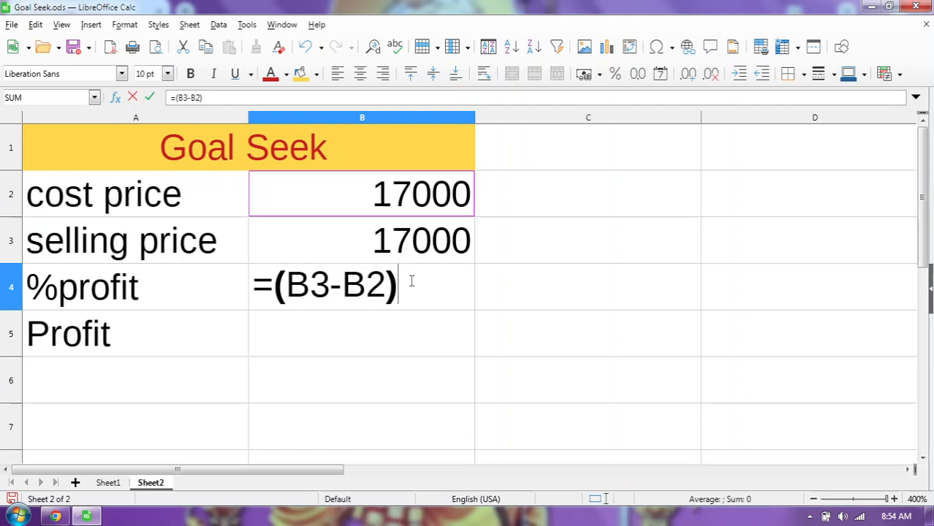
text(10)
key(BackSpace)
key(BackSpace)
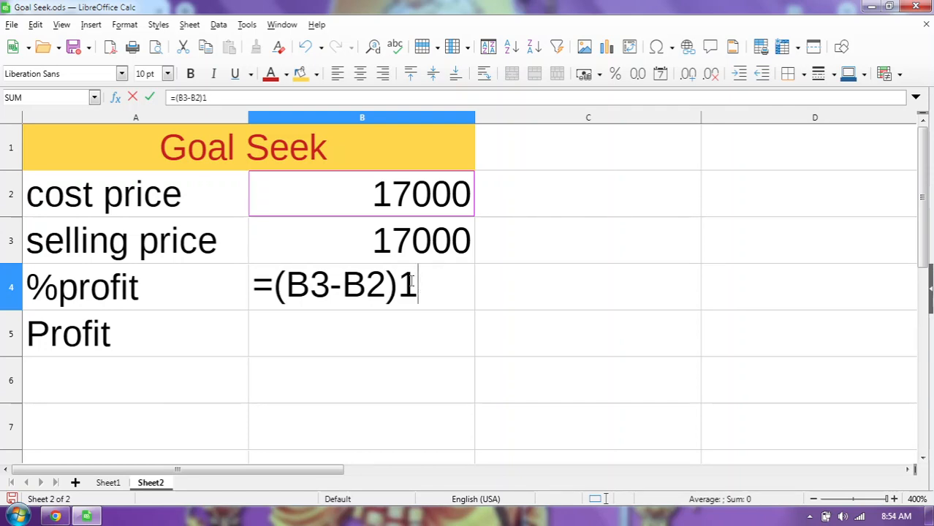
text(/)
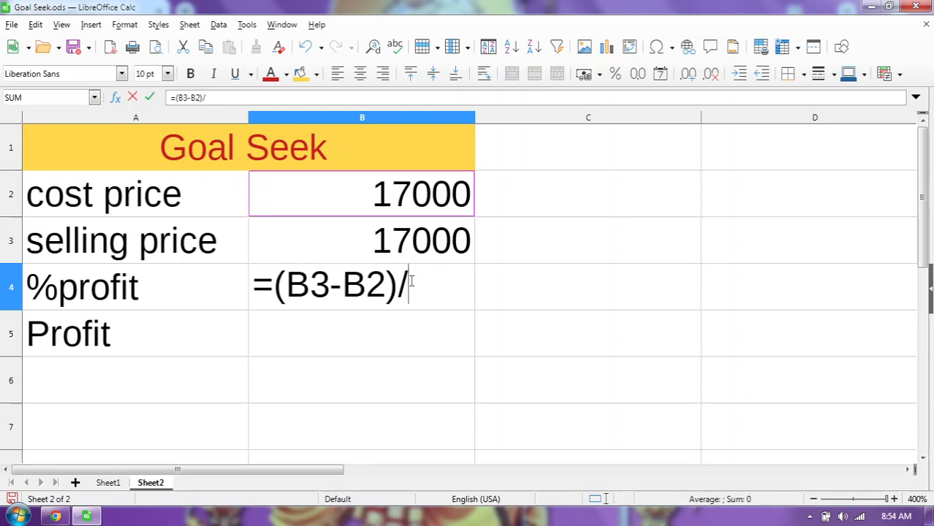
click(446, 208)
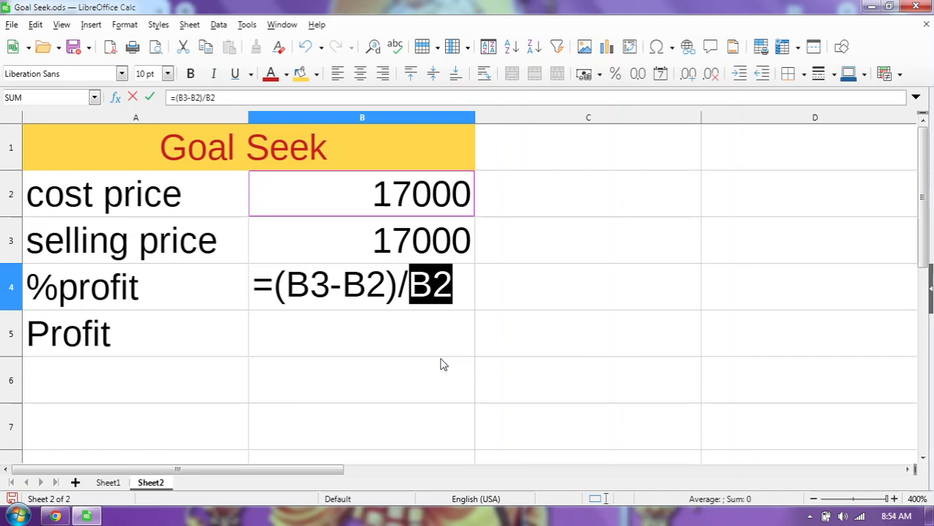
click(469, 286)
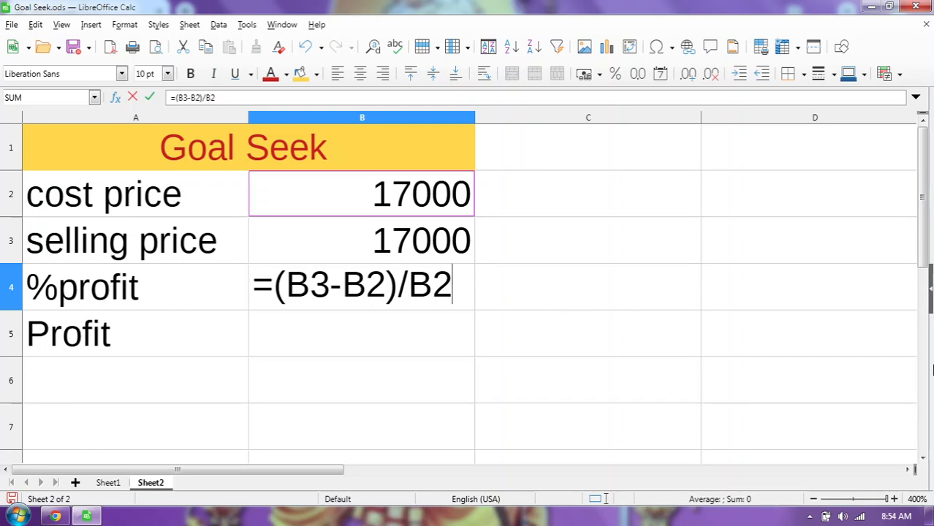
Step: Enclose the B4 expression in outer parentheses and multiply it by 100, entering =((B3-B2)/B2)*100
text())
key(Left)
key(Left)
key(Left)
key(Left)
key(Left)
key(Left)
key(Left)
key(Left)
key(Left)
key(Left)
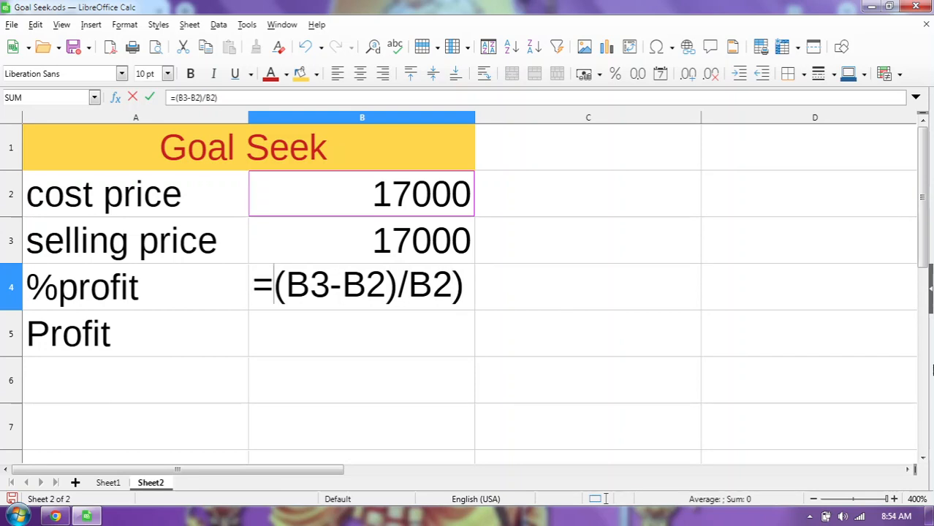
text(()
key(Right)
key(Right)
key(Right)
key(Right)
key(Right)
key(Right)
key(Right)
key(Right)
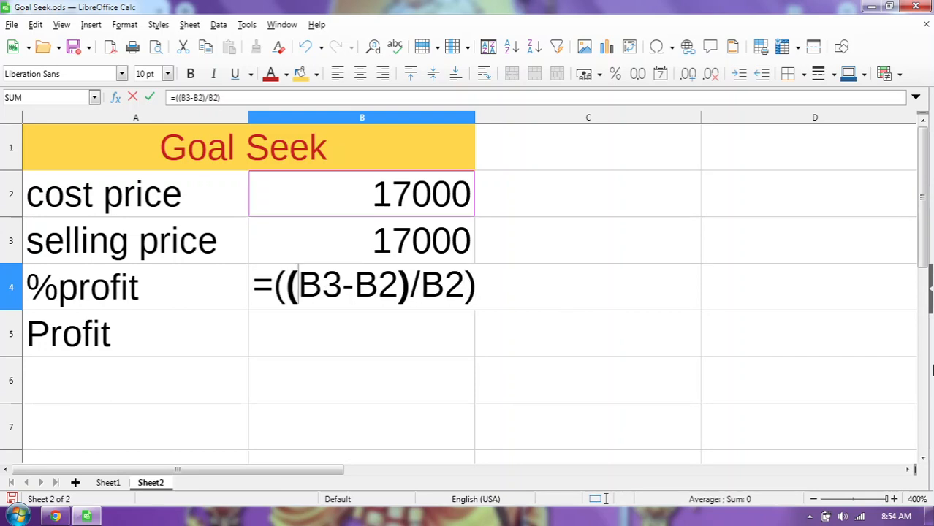
key(Right)
key(Right)
key(Right)
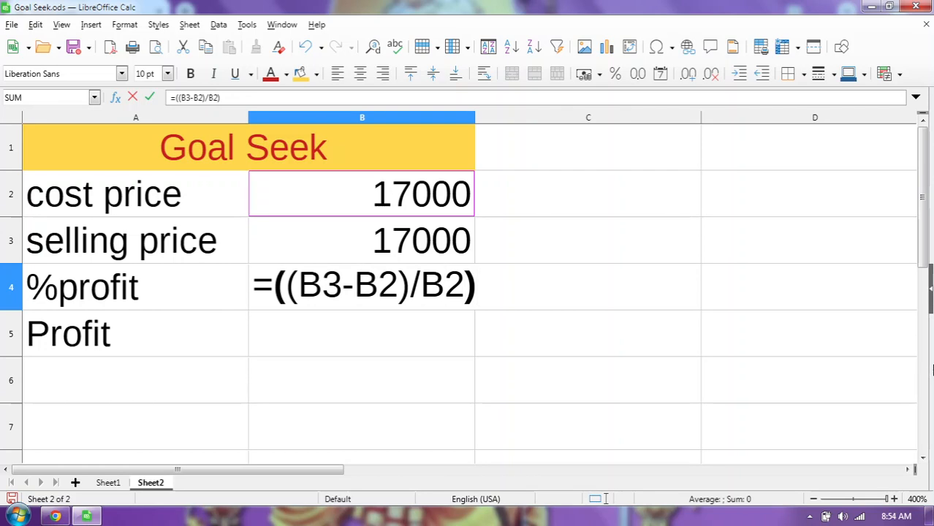
text(*100)
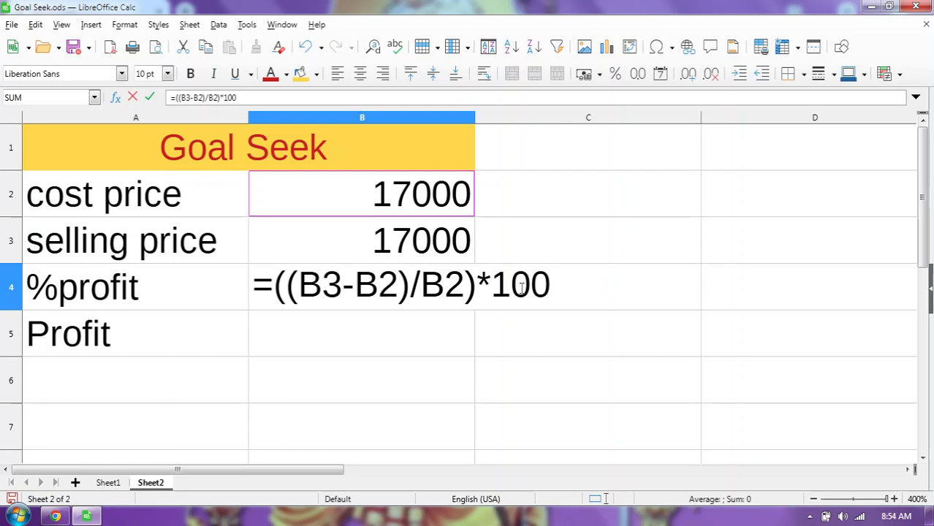
key(Return)
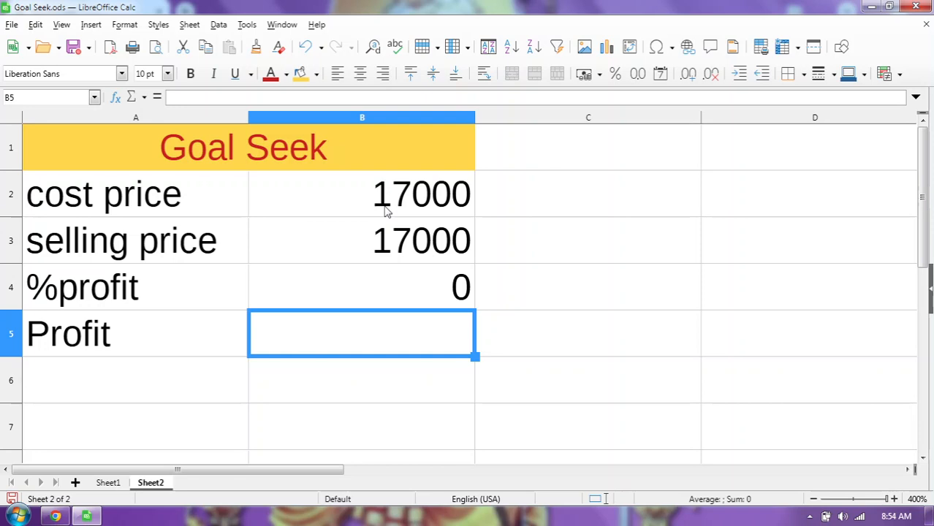
Step: Enter the Profit formula =(B3-B2) in B5
double_click(399, 332)
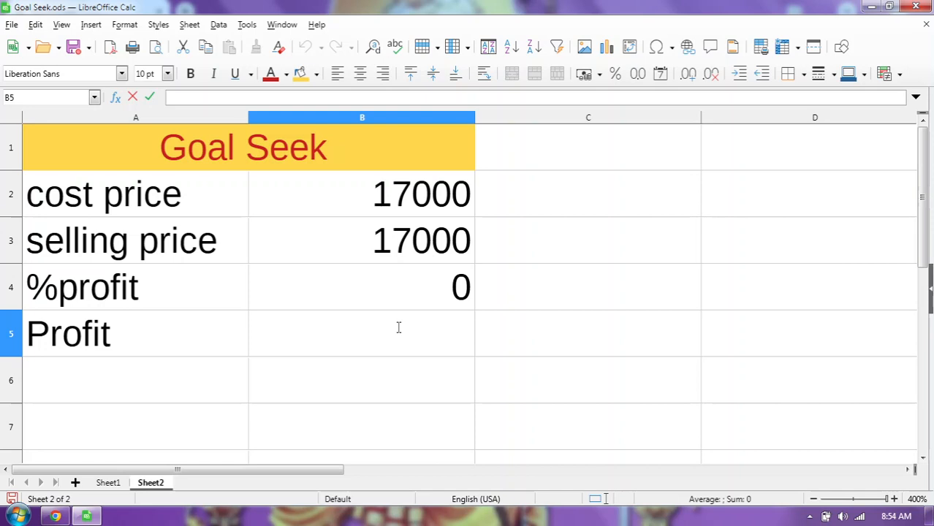
text(=()
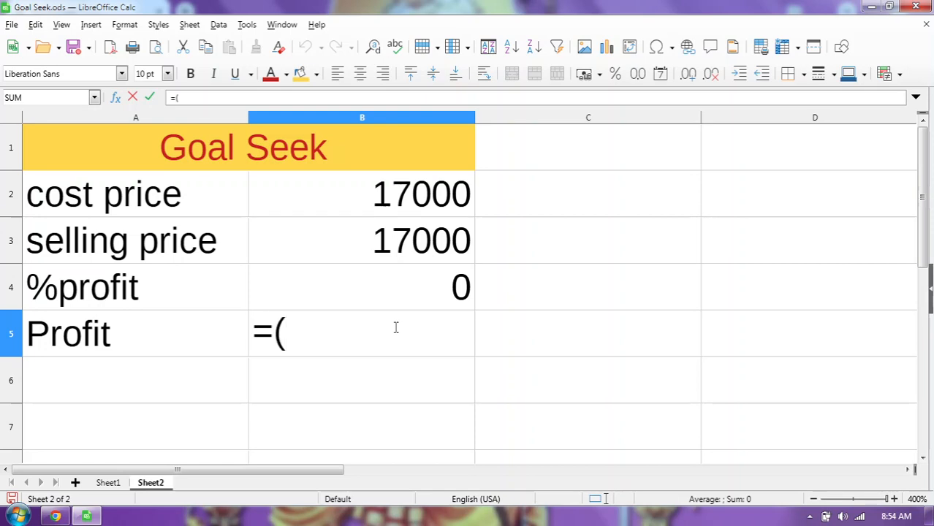
click(404, 251)
text(-)
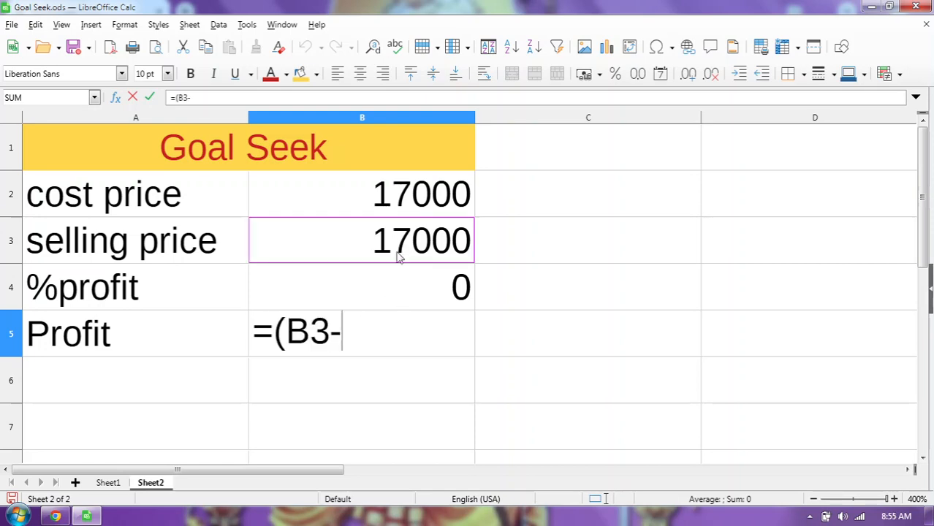
click(414, 191)
click(416, 329)
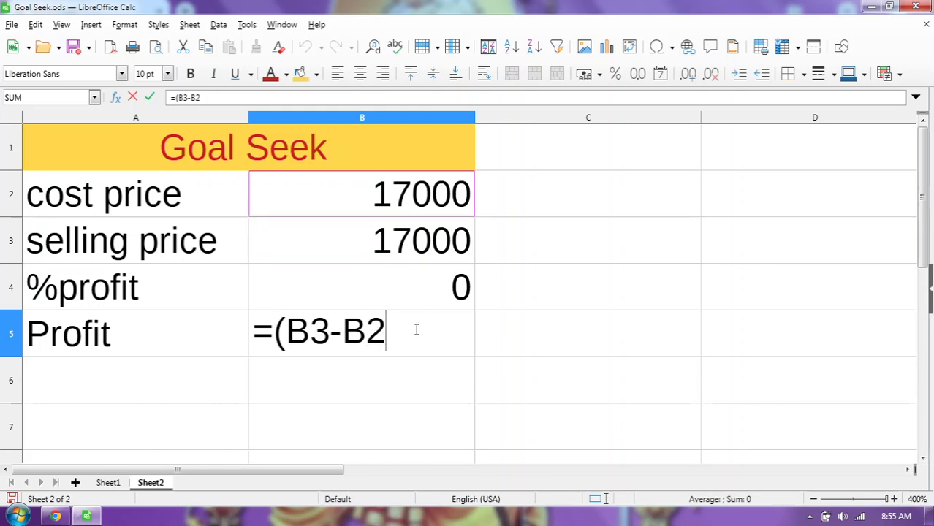
text())
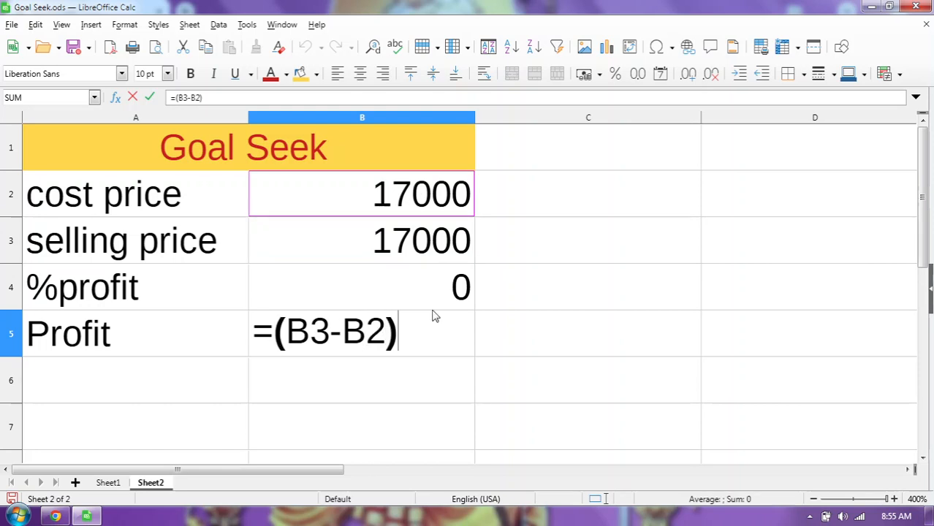
click(437, 281)
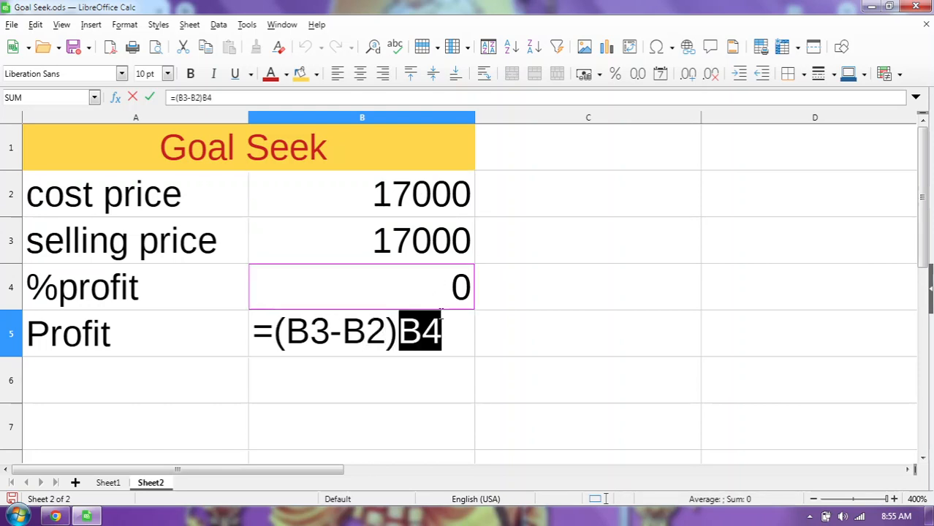
key(BackSpace)
key(BackSpace)
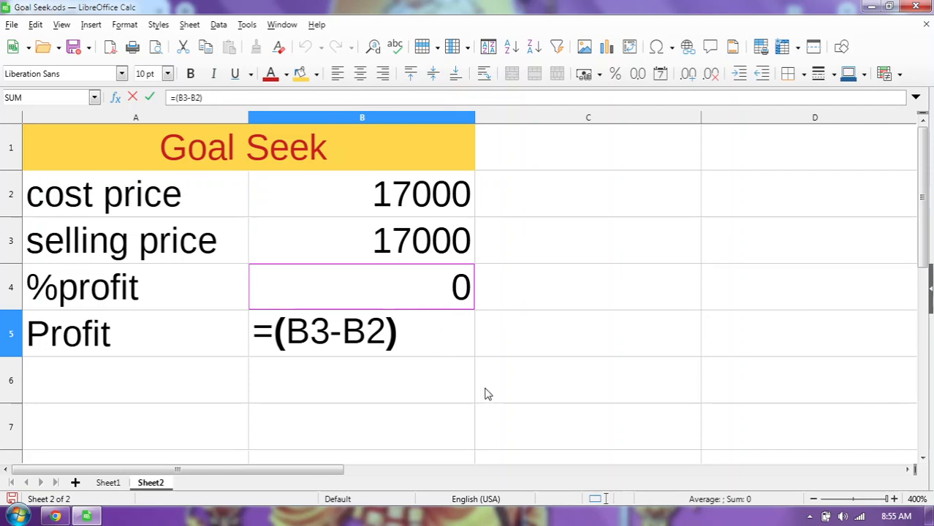
key(Return)
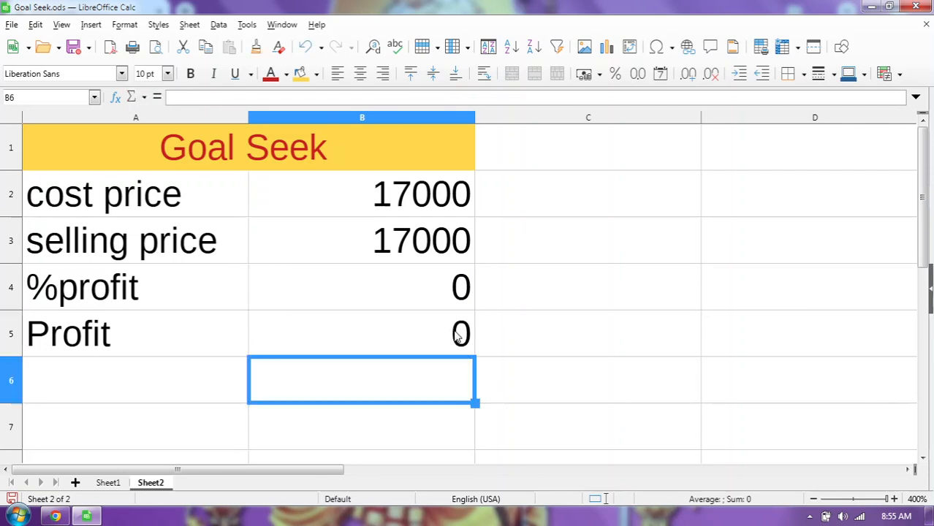
Step: Run Goal Seek on the %profit formula in B4 with target value 10 and variable cell B3, and insert the result
click(416, 286)
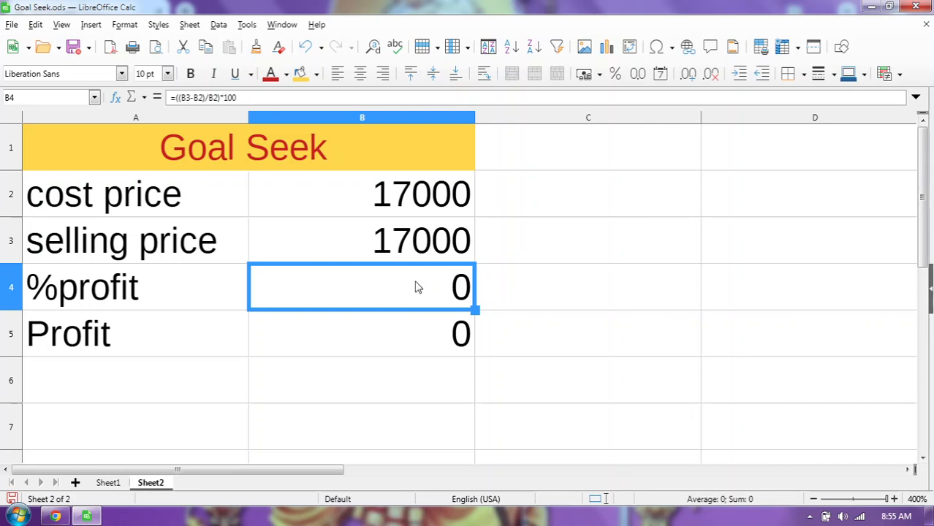
click(247, 24)
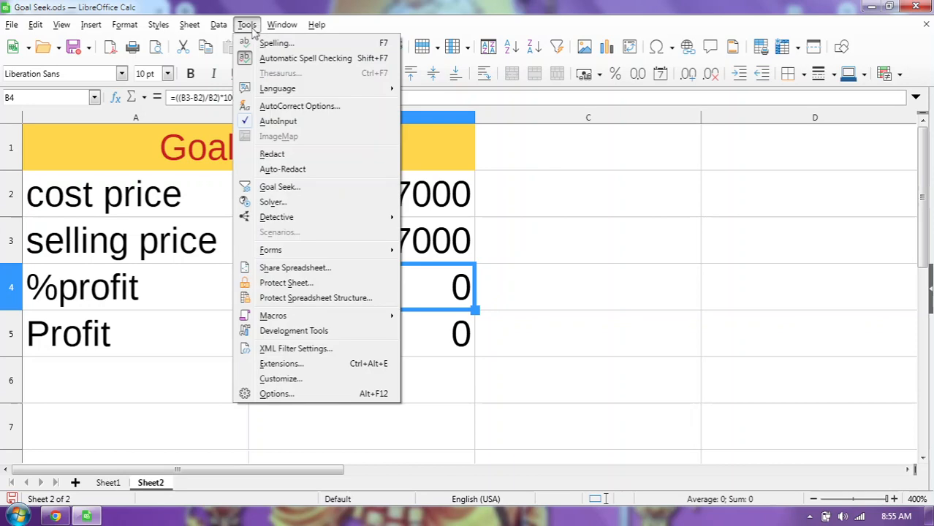
click(312, 188)
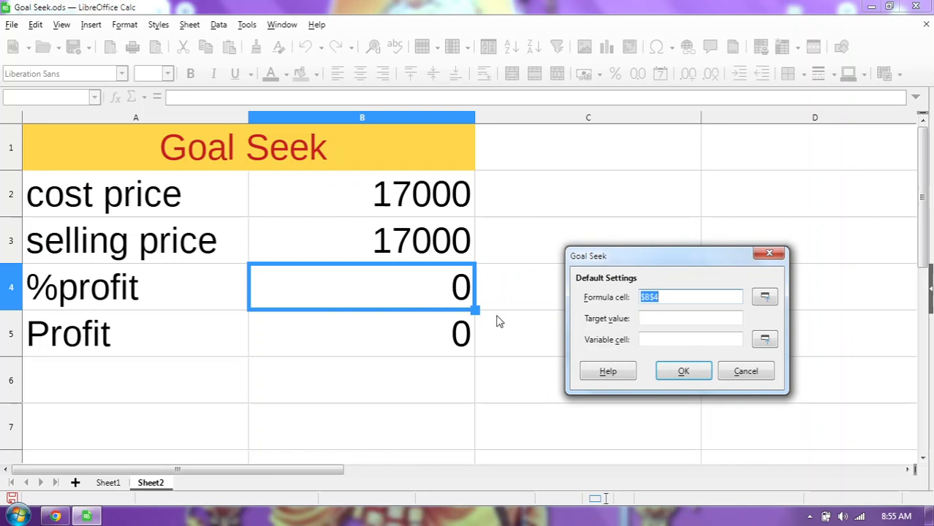
click(688, 318)
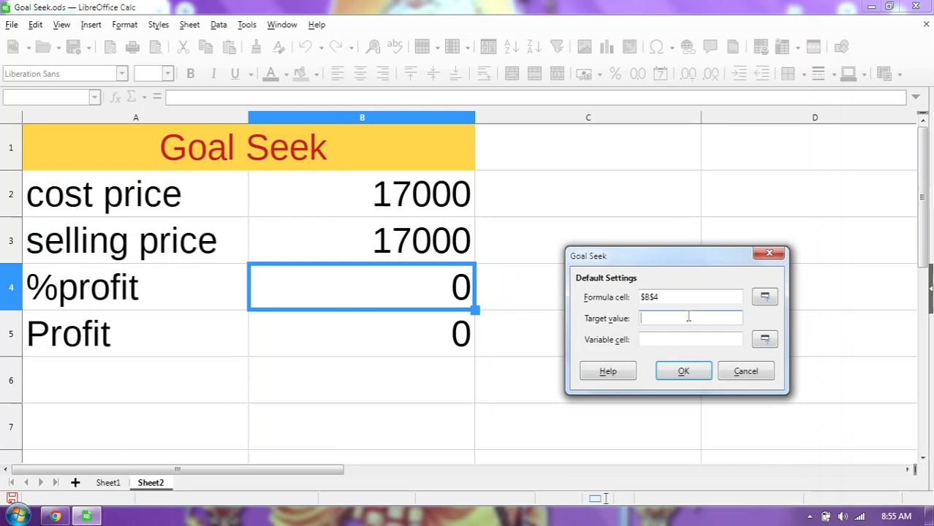
text(10)
click(683, 340)
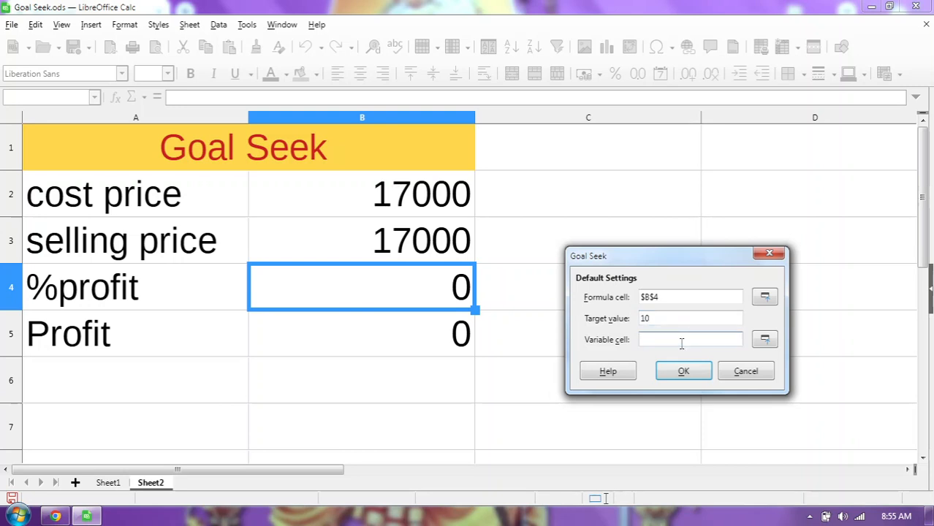
click(427, 245)
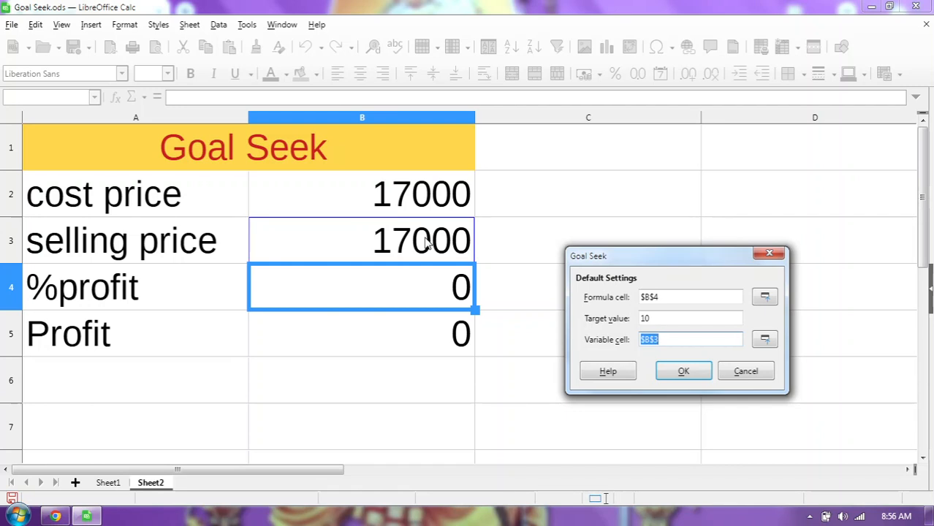
click(682, 377)
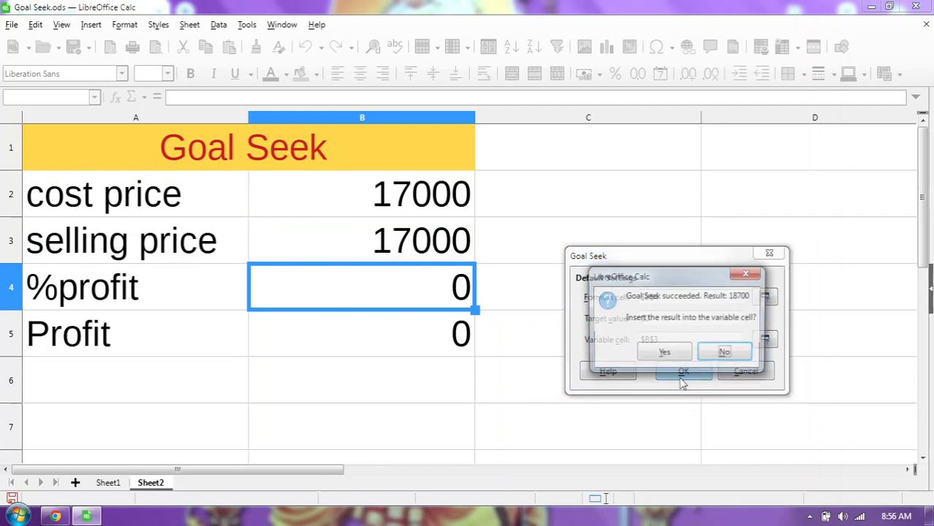
click(663, 353)
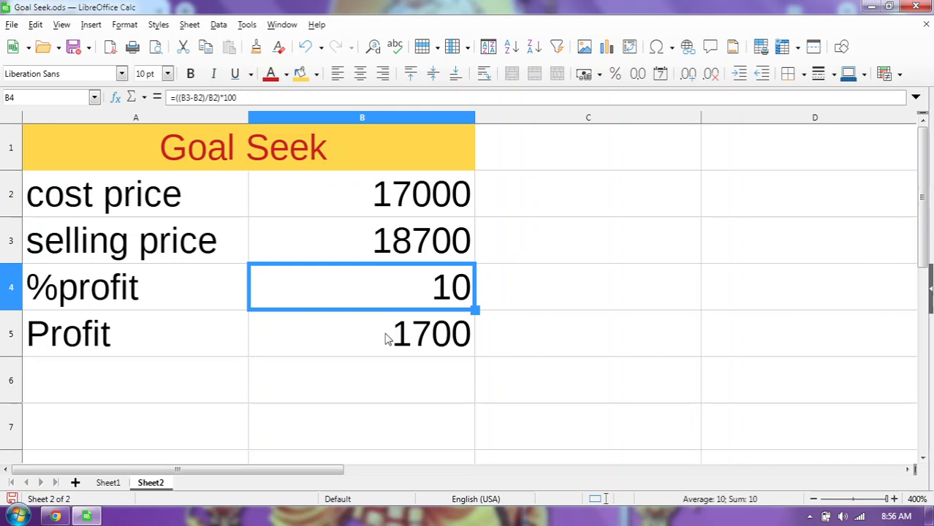
Step: Run Goal Seek on the Profit formula in B5 with target value 2000 and variable cell B3, and insert the result
click(424, 337)
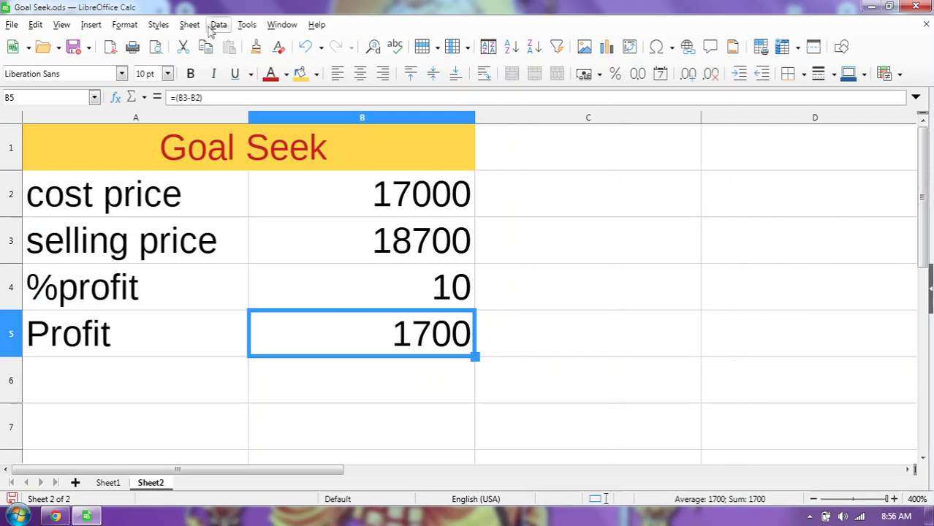
click(247, 25)
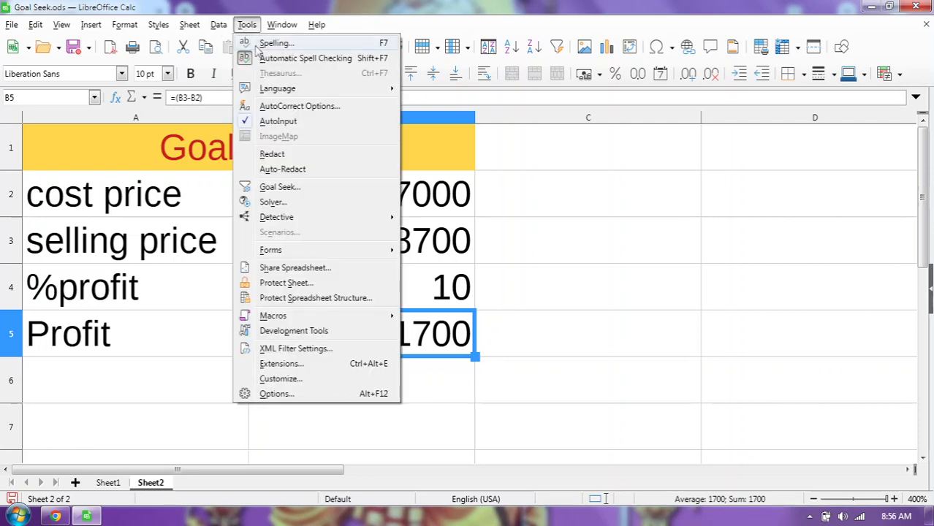
click(279, 187)
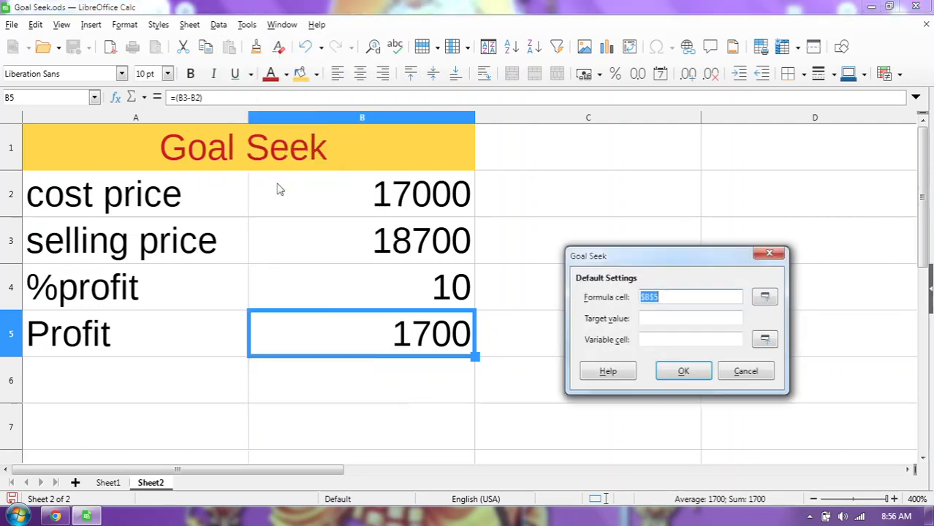
click(672, 317)
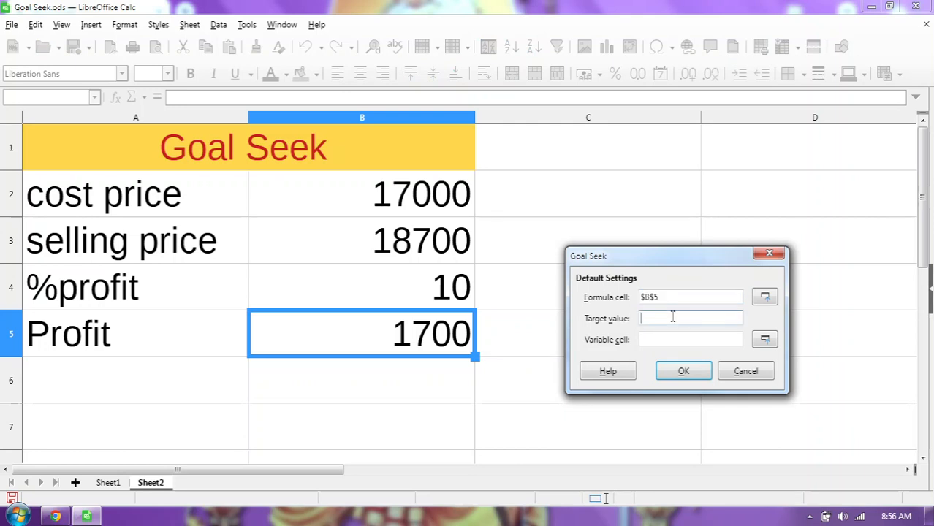
text(2000)
click(675, 342)
click(442, 238)
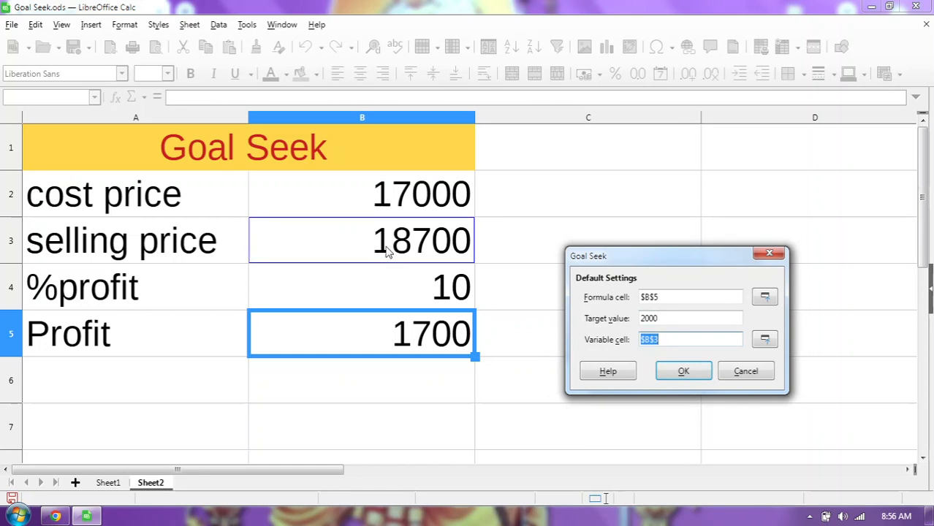
click(678, 341)
click(687, 374)
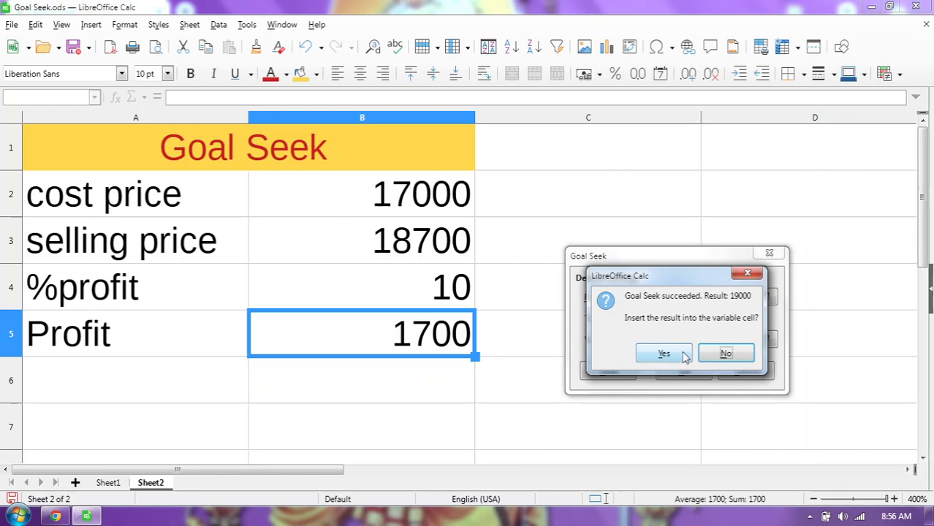
click(663, 354)
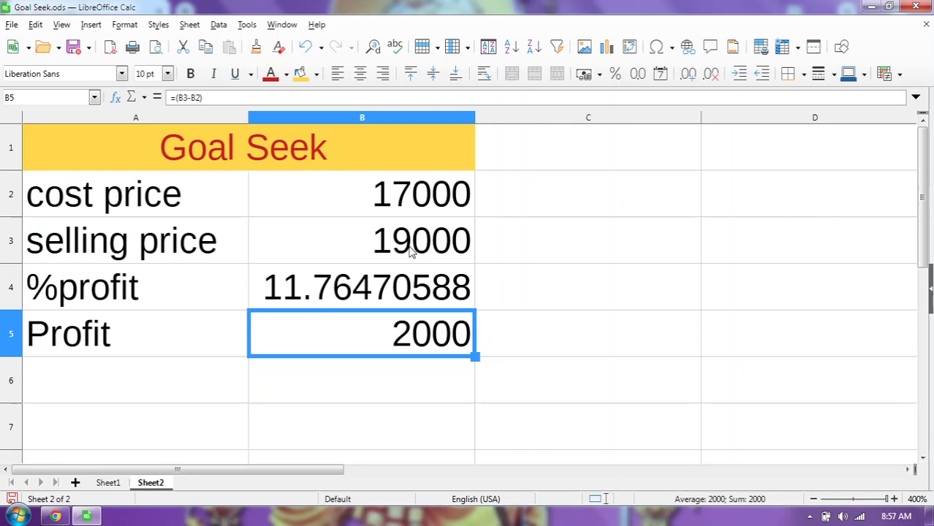
Step: Run Goal Seek on the %profit formula in B4 with target value 5 and variable cell B3, and insert the result
click(428, 290)
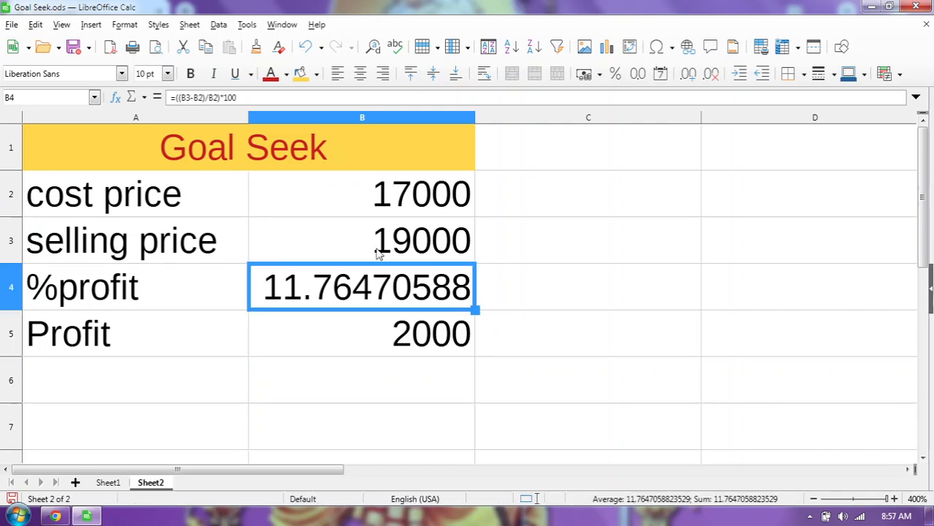
click(247, 26)
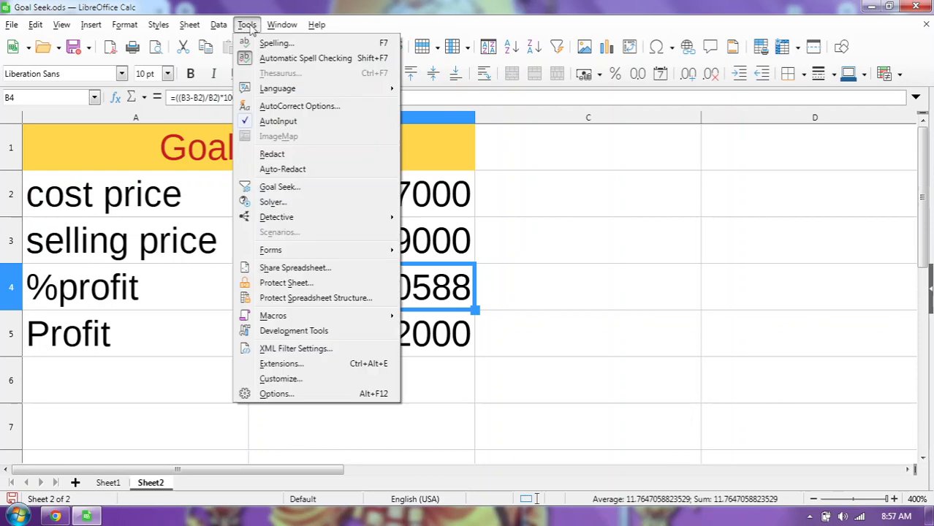
click(295, 187)
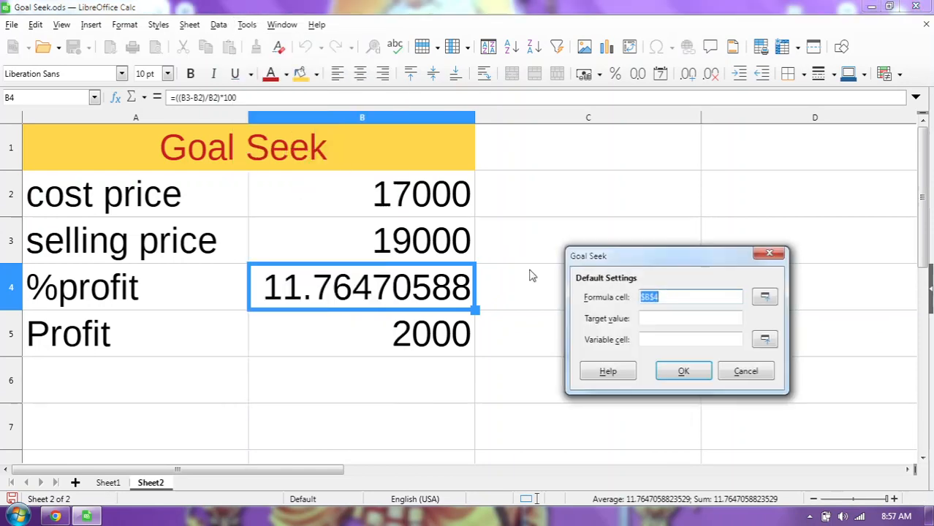
click(673, 317)
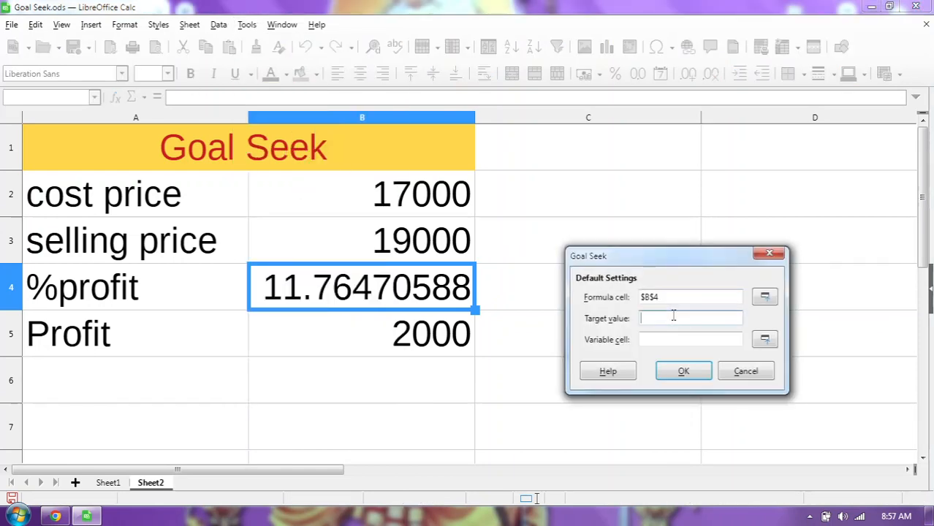
text(5)
click(673, 337)
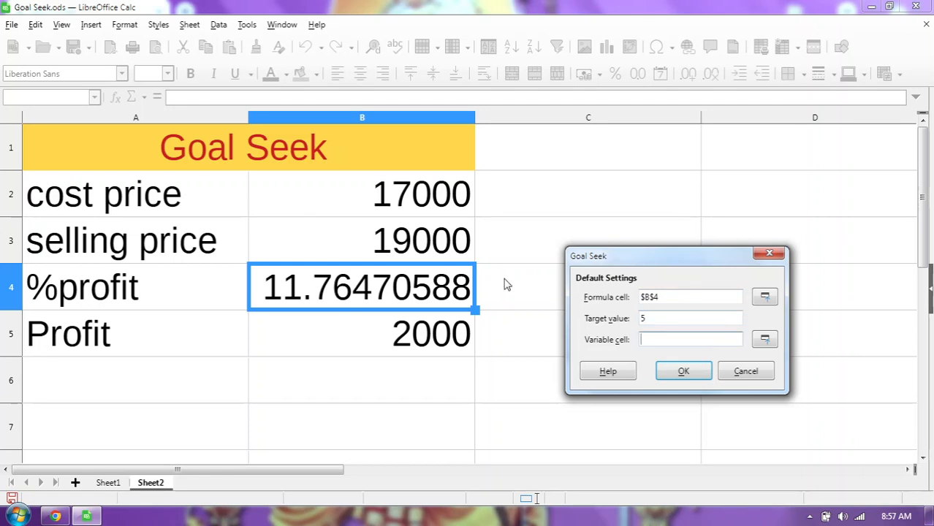
click(448, 252)
click(671, 377)
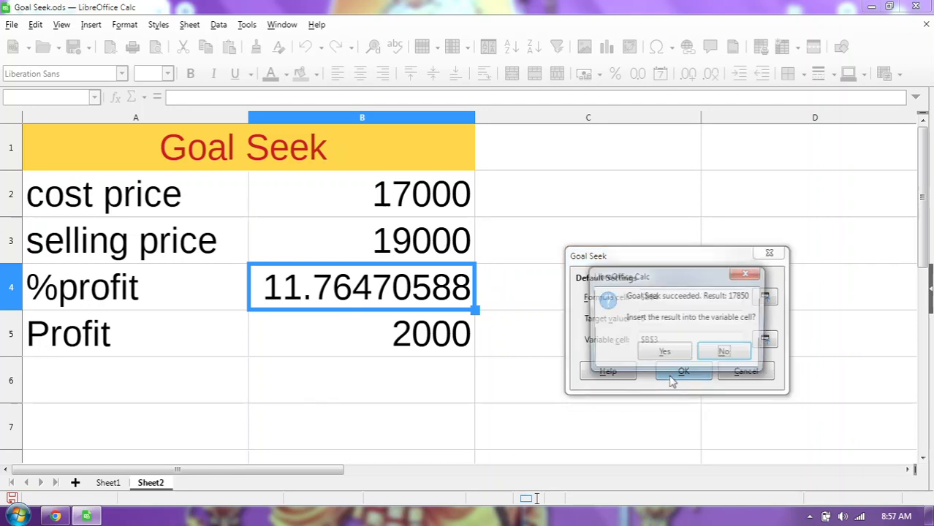
click(663, 353)
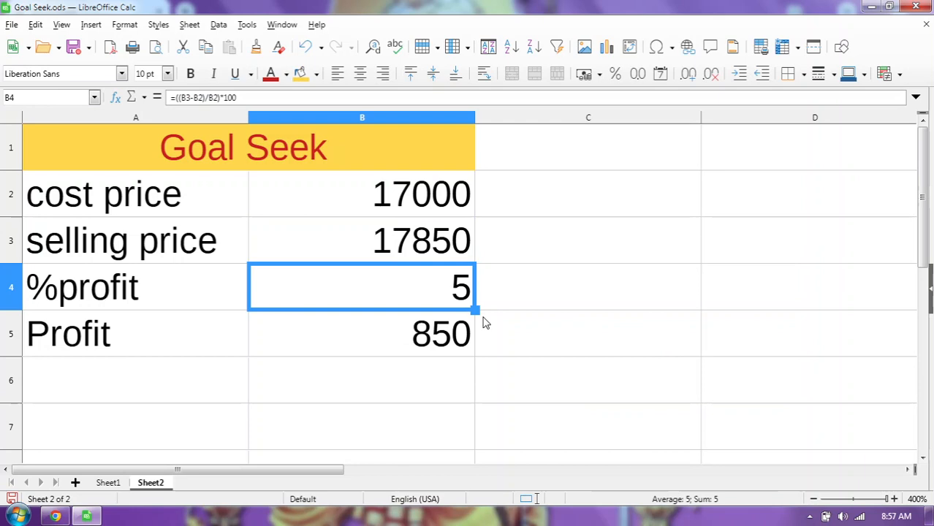